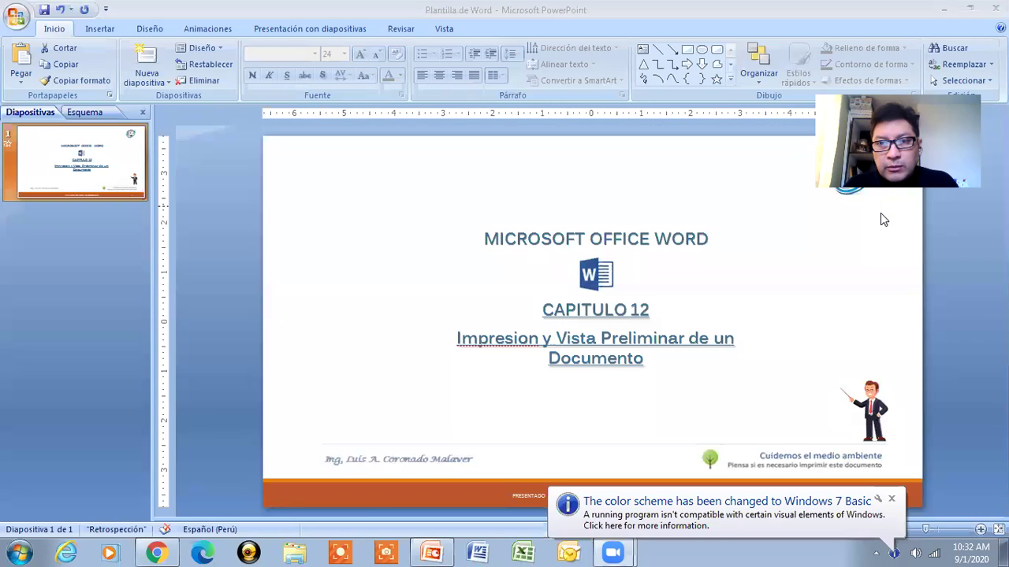
Dismiss the notification, then run and end the CAPITULO 12 slide show from its title slide.
click(891, 499)
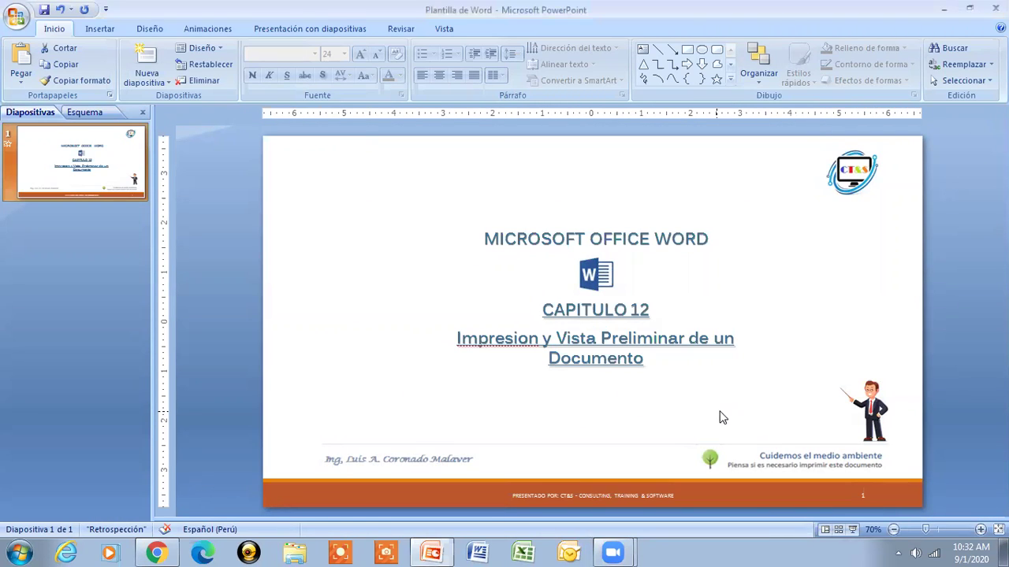
key(F5)
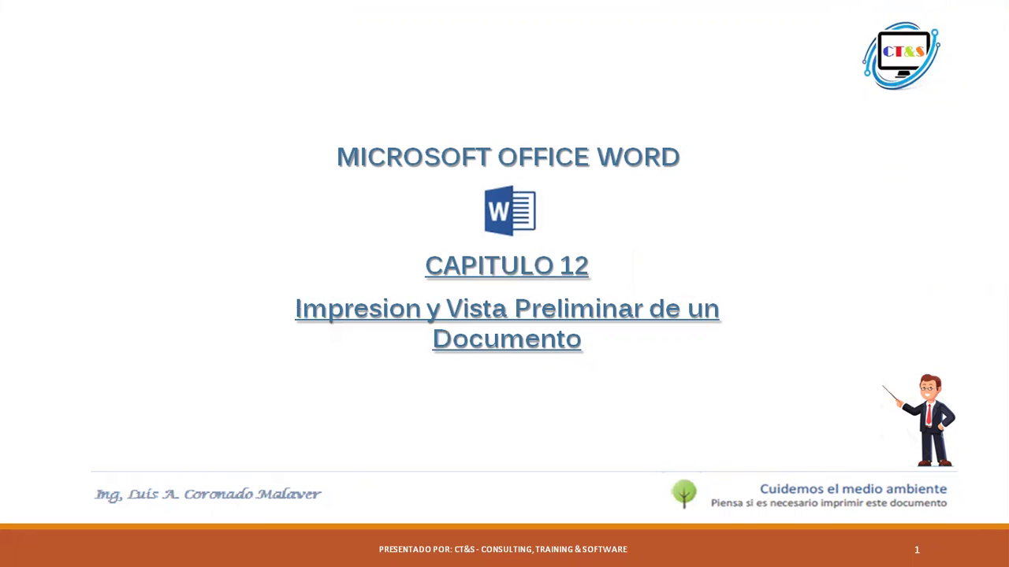
key(Escape)
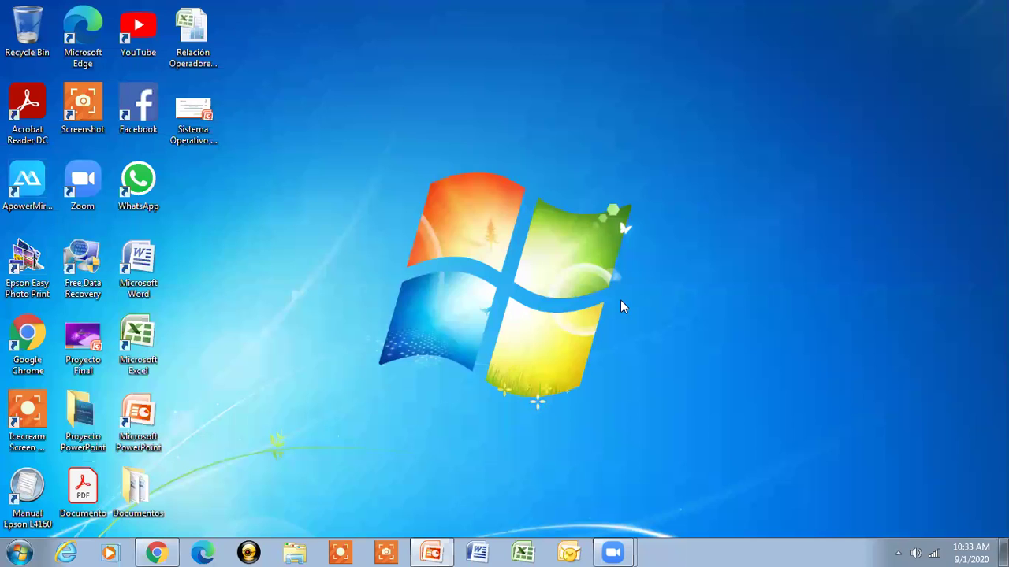
Open the Documentos folder and select the Informe Nro. 1 document.
double_click(130, 497)
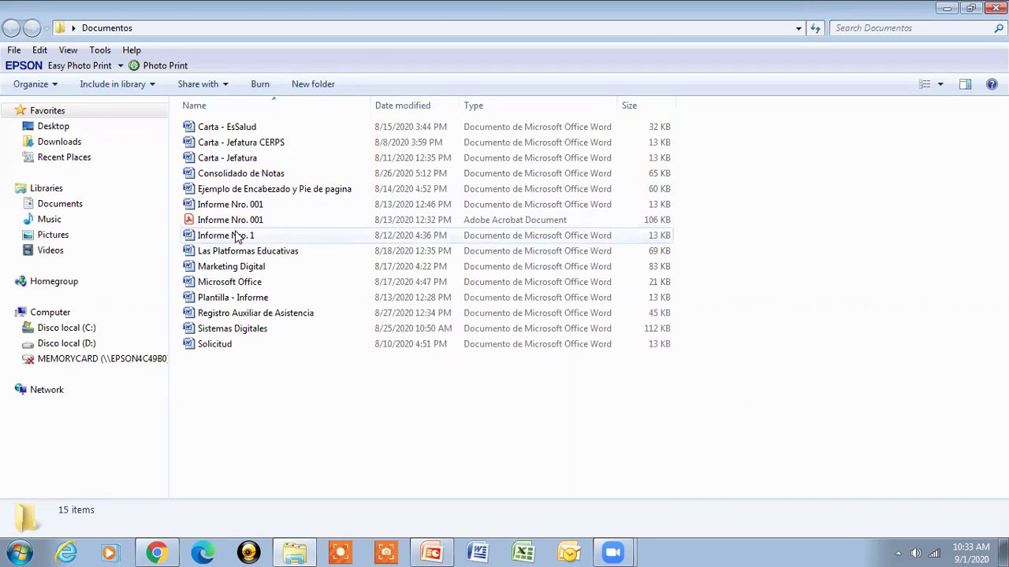
click(236, 235)
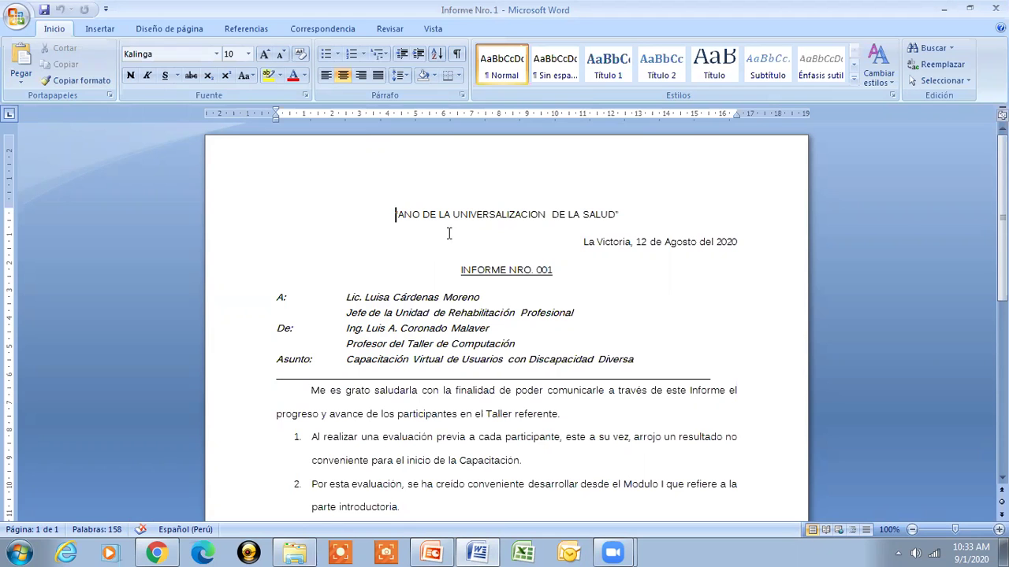
Scroll through the INFORME NRO. 001 report and open the Office button menu.
scroll(1001, 237, down, 3)
scroll(506, 316, down, 4)
scroll(506, 315, up, 8)
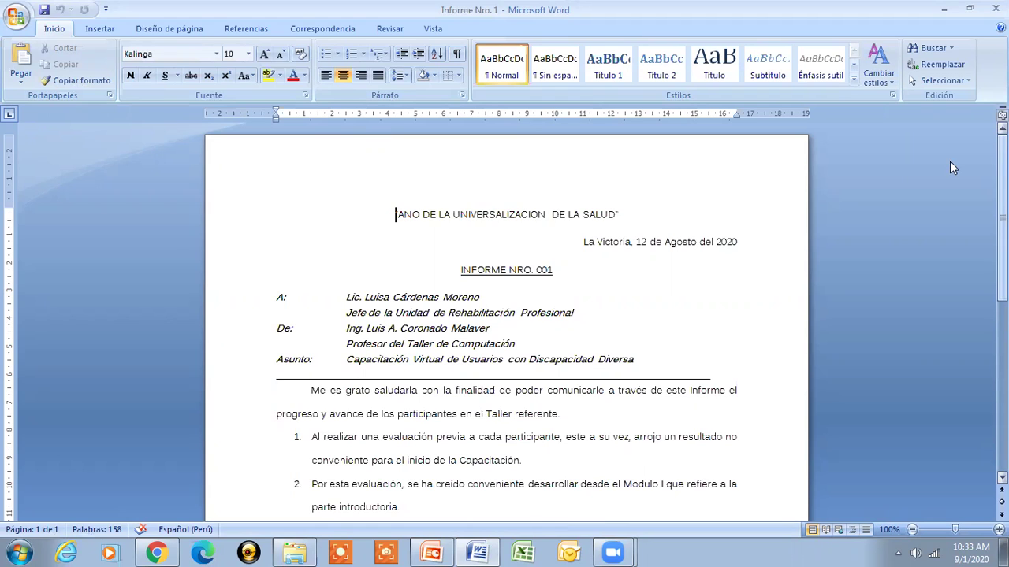
click(16, 19)
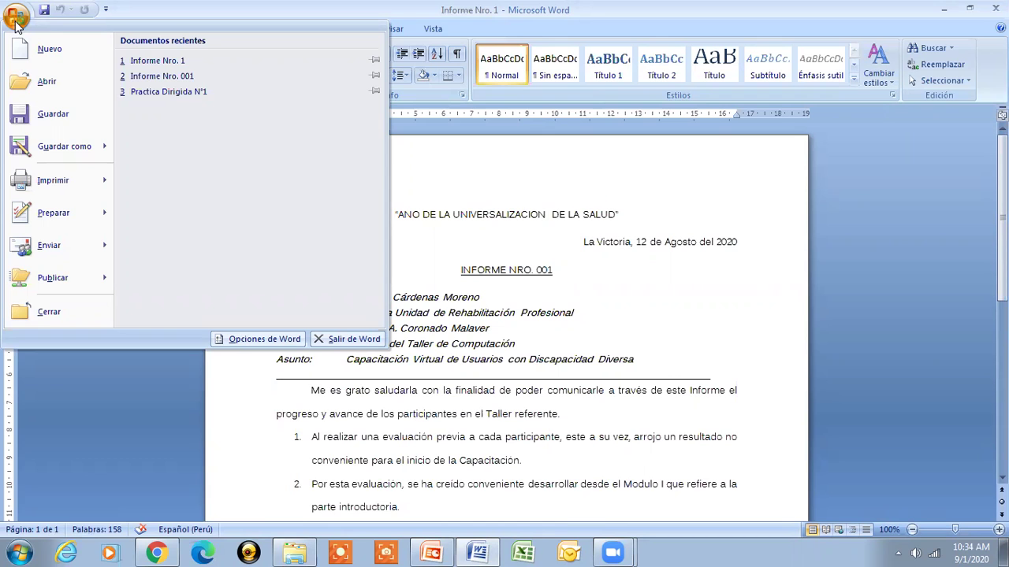
From the Office menu, choose Imprimir > Vista preliminar for Informe Nro. 1.
click(202, 8)
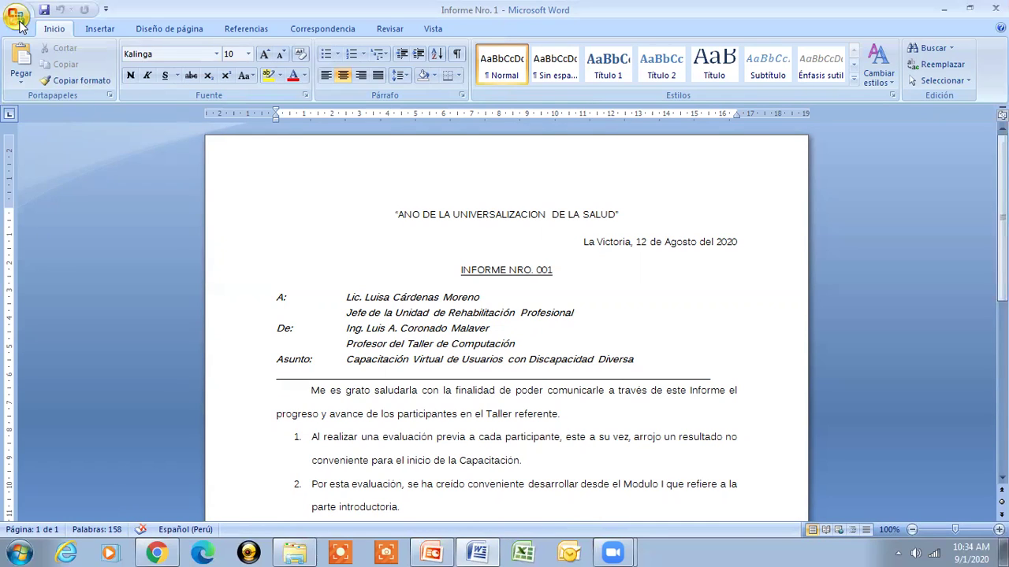
click(19, 22)
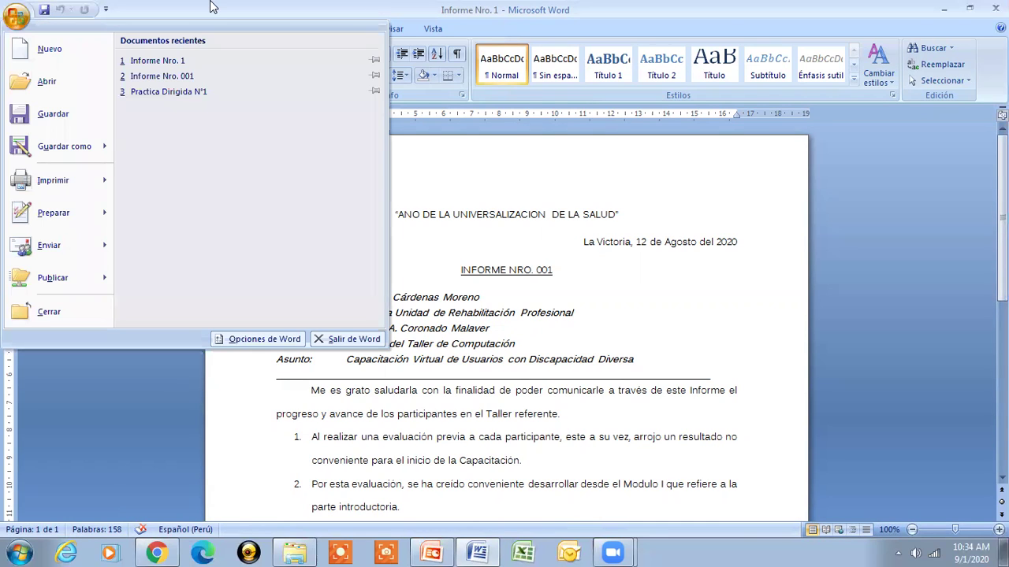
mouse_move(53, 180)
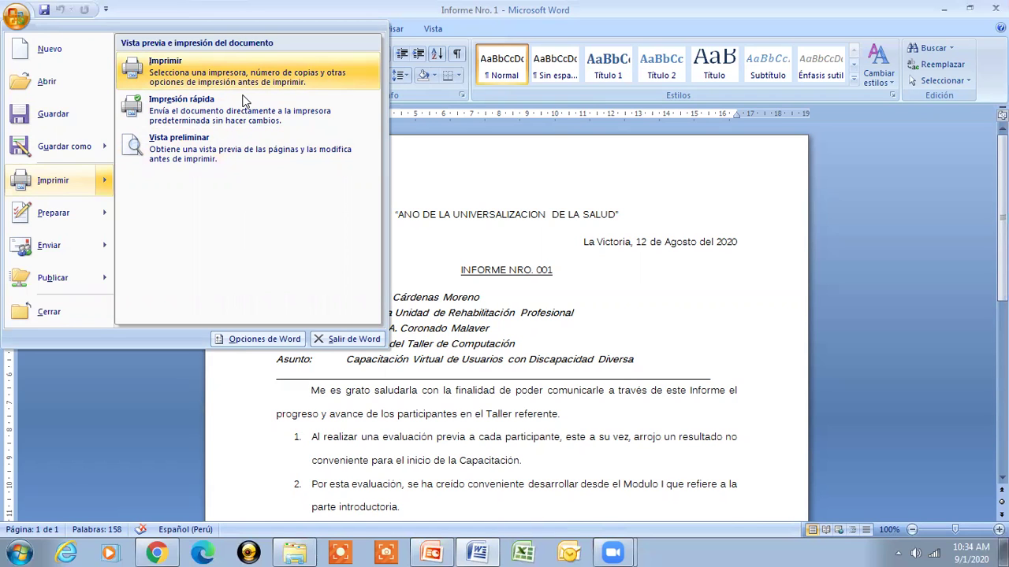
click(195, 145)
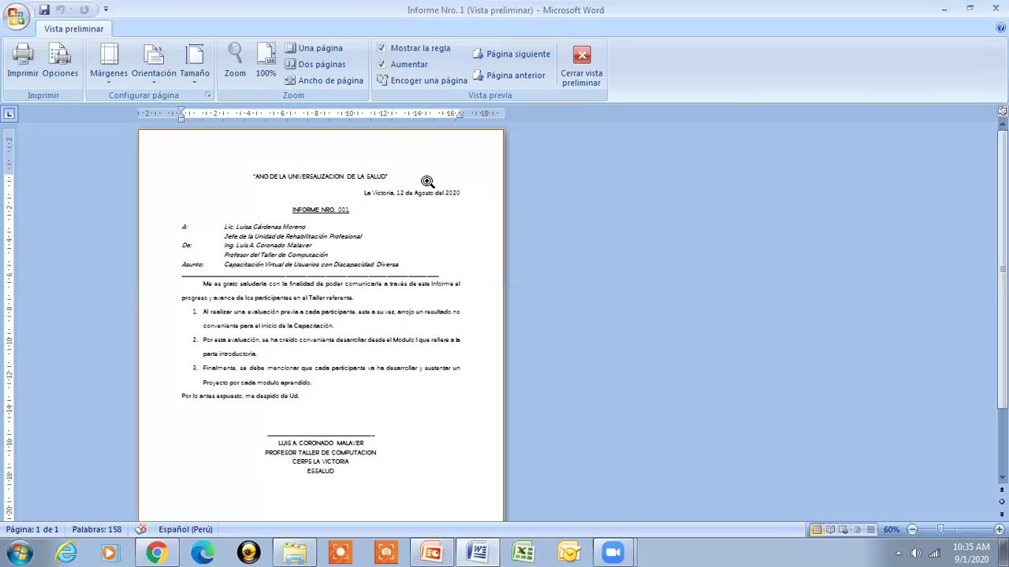
Show the Márgenes presets (Normal, Estrecho, Moderado, Ancho) in print preview.
click(108, 77)
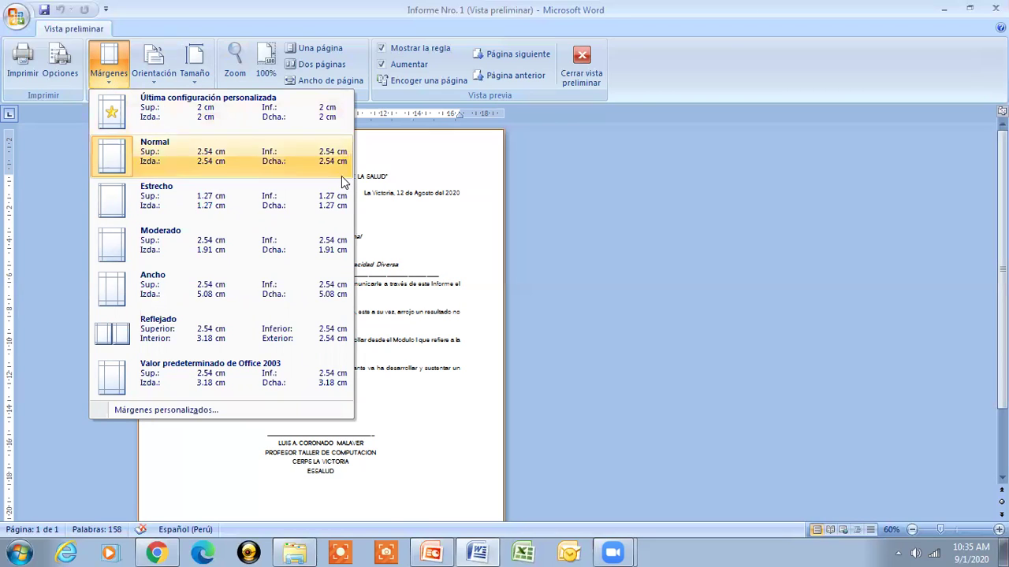
Leave margins and Vertical orientation unchanged, then show the Tamaño paper size list.
click(105, 88)
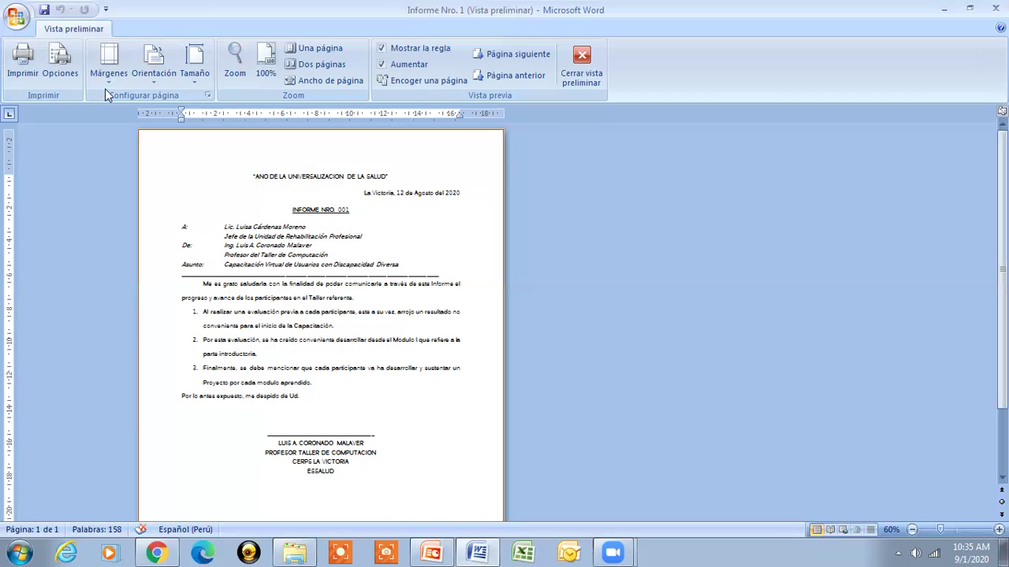
click(160, 80)
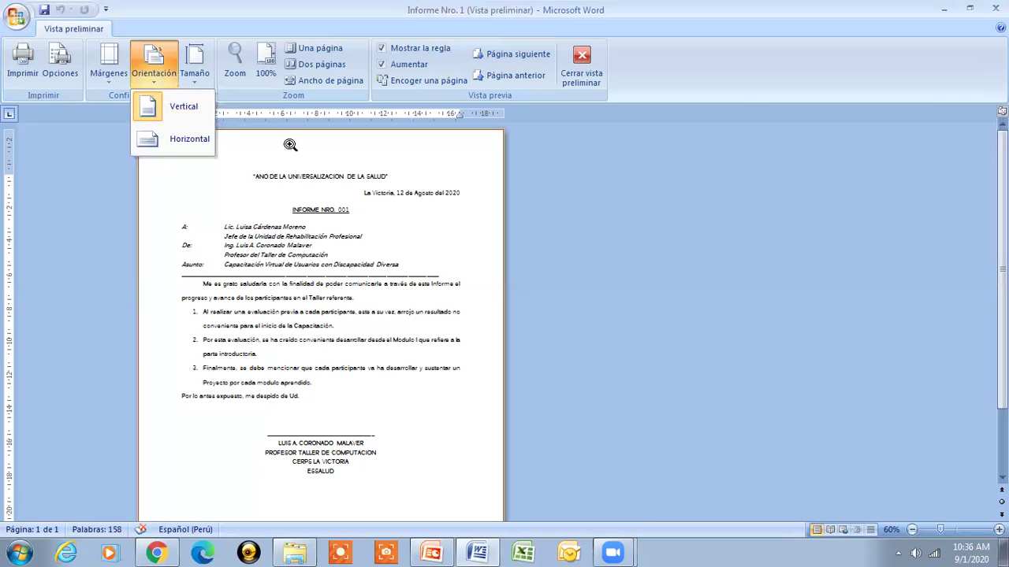
click(288, 144)
click(186, 74)
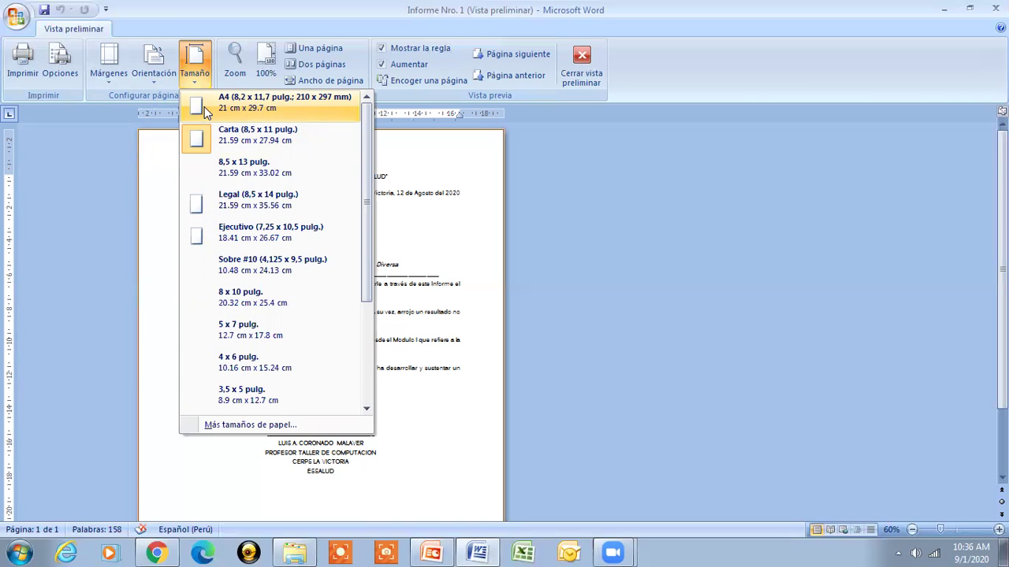
Choose A4 as the paper size and close the print preview.
click(204, 107)
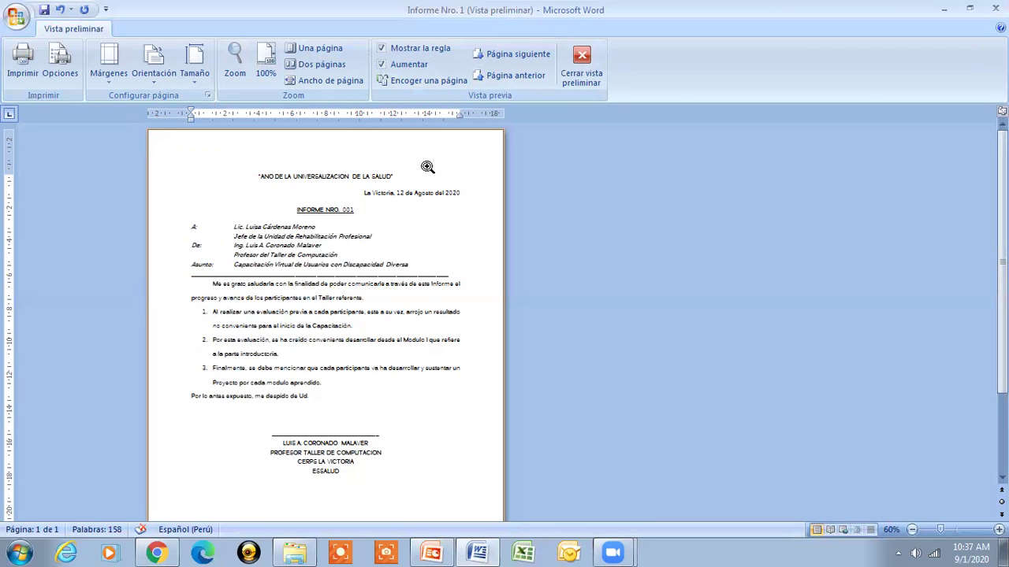
click(585, 67)
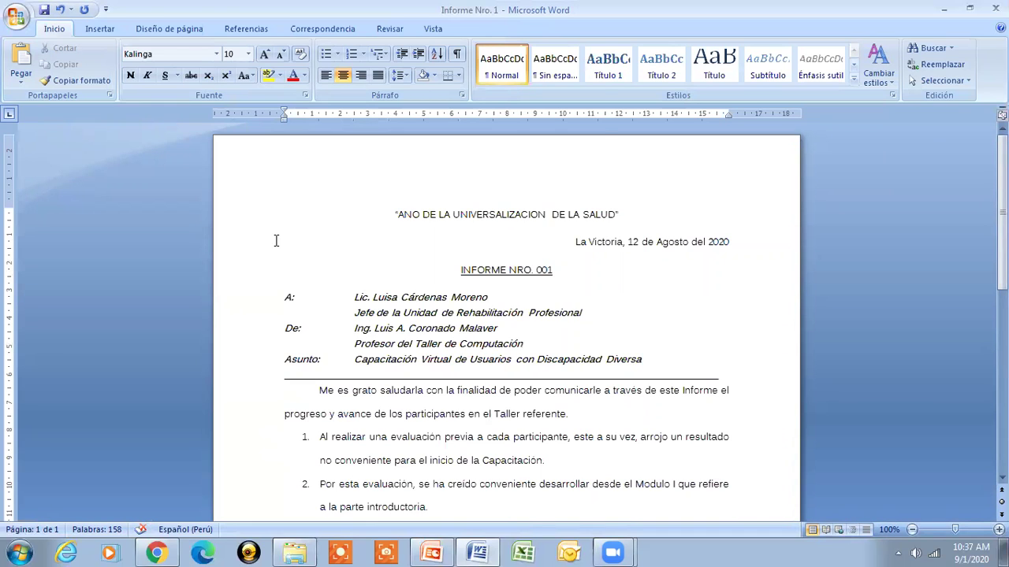
Open the Imprimir dialog with Ctrl+P, move it aside, and keep EPSON L4160 Series as printer.
key(ctrl+p)
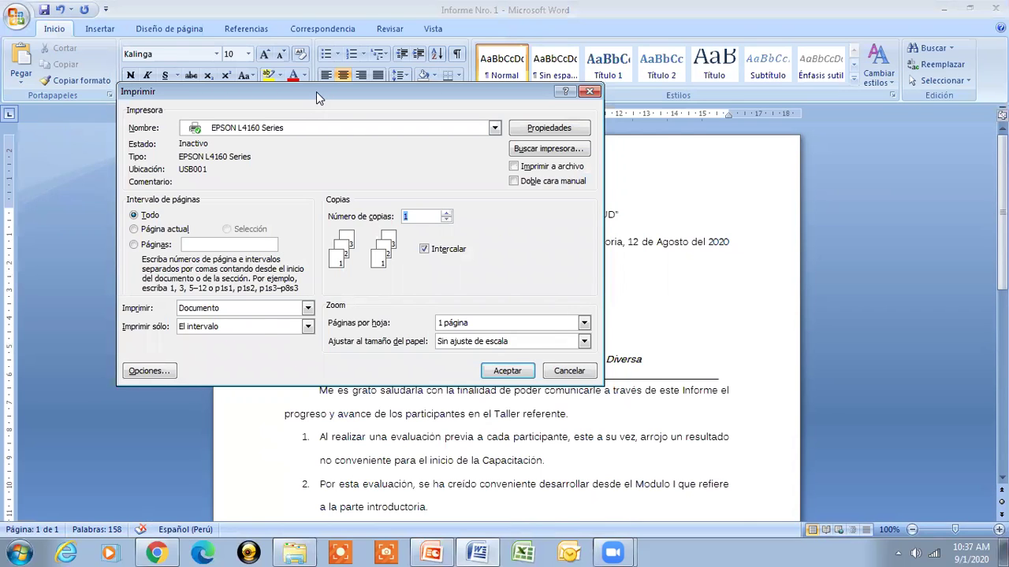
drag(316, 92, 388, 93)
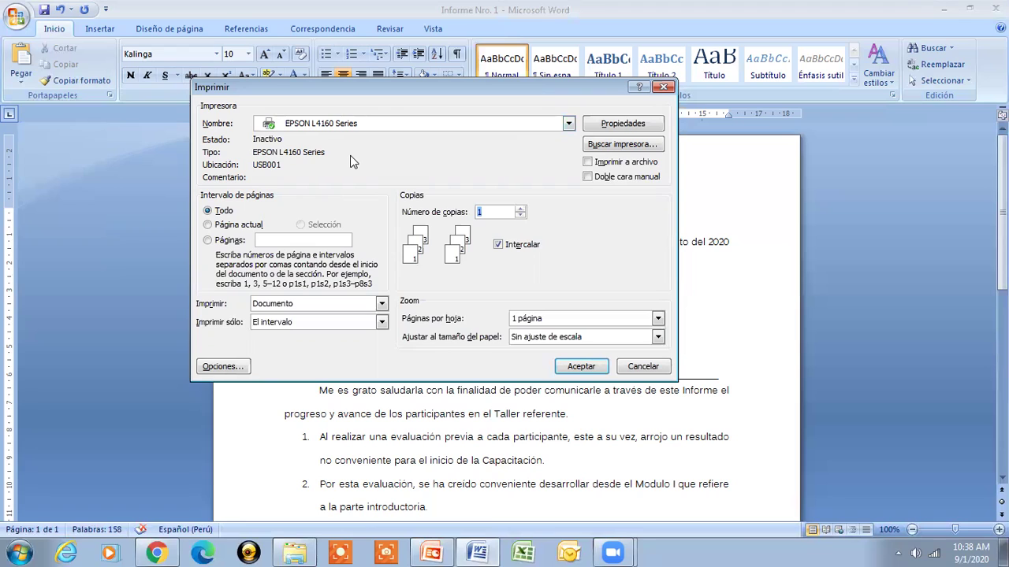
click(568, 124)
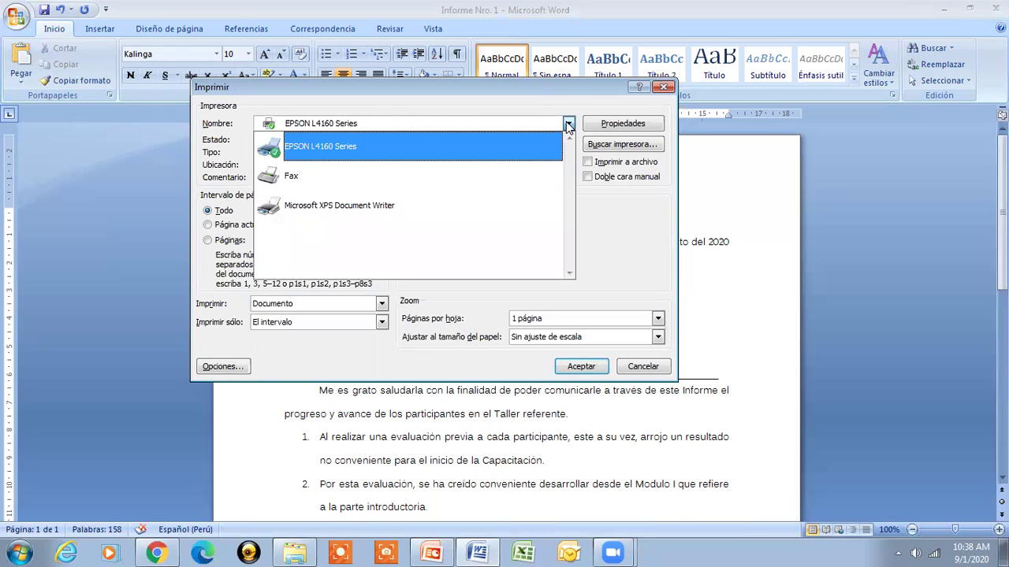
click(454, 155)
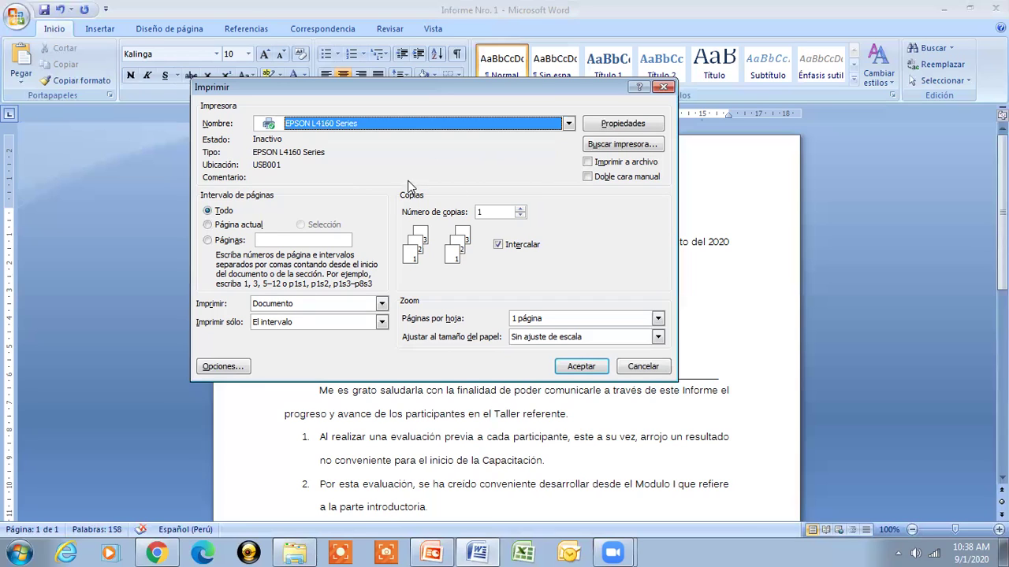
In the EPSON L4160 Series properties, set Tamaño de documento to A4 (210 x 297 mm).
click(620, 127)
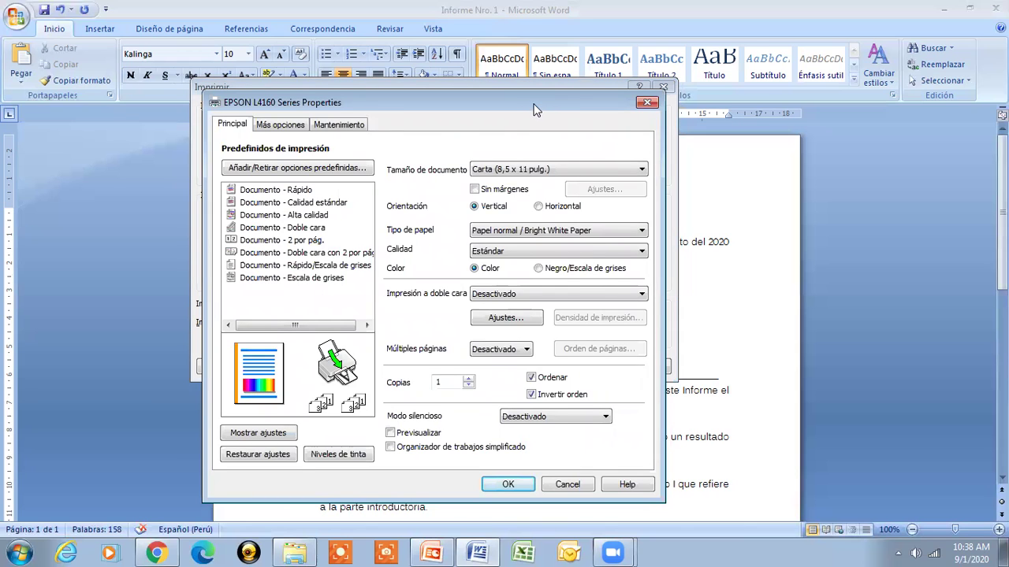
drag(534, 109, 626, 63)
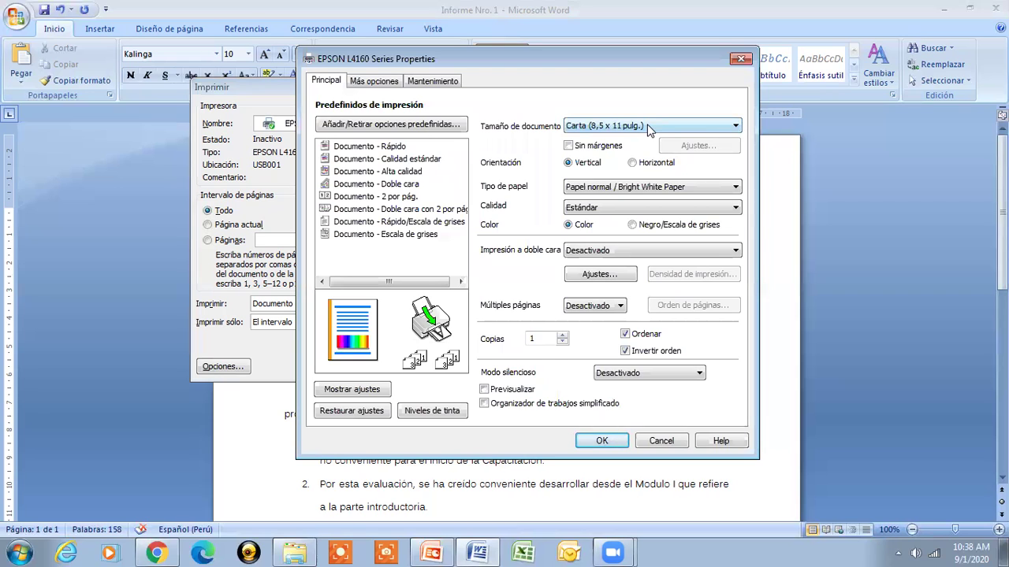
click(719, 126)
click(706, 139)
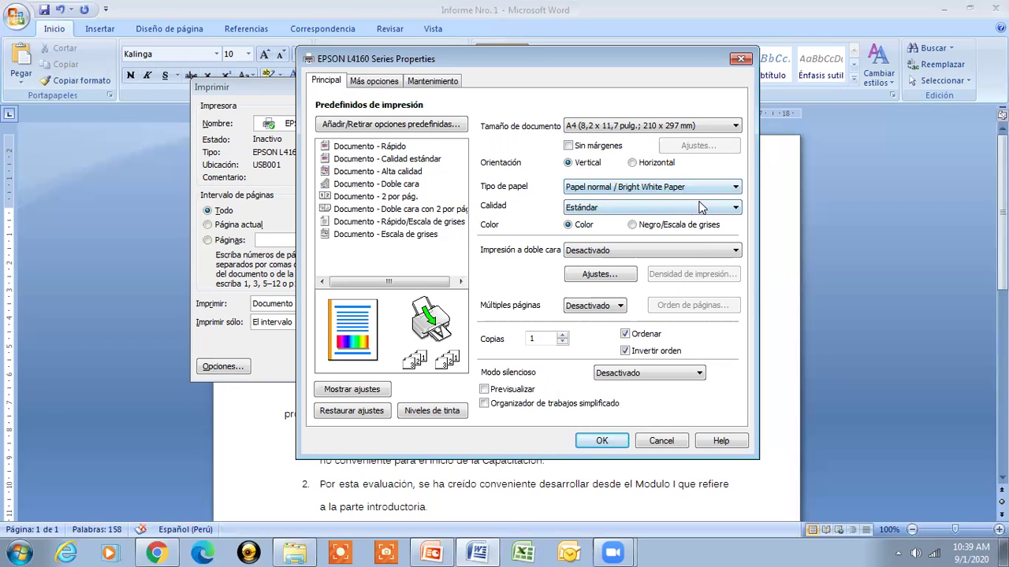
click(736, 190)
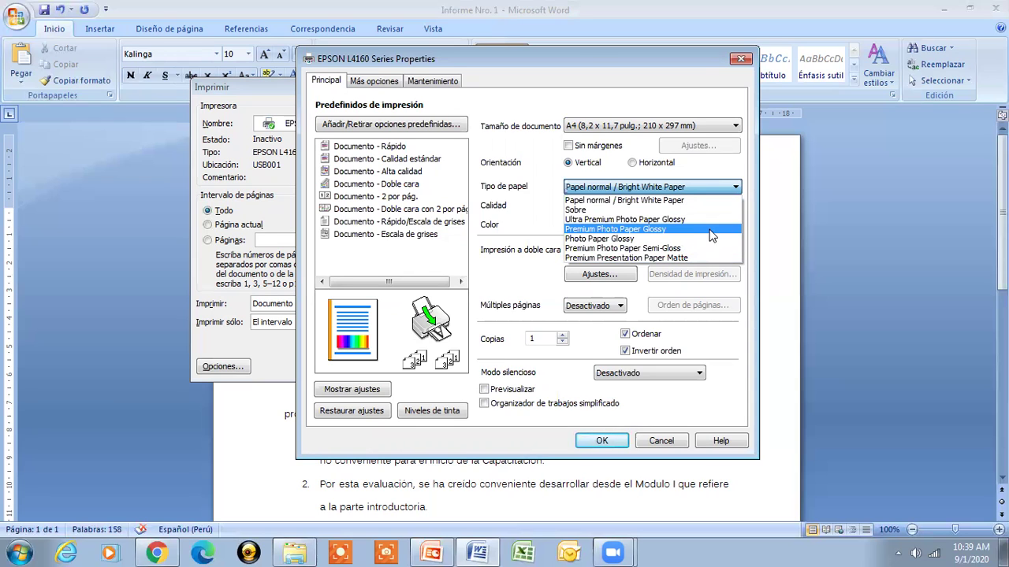
click(682, 188)
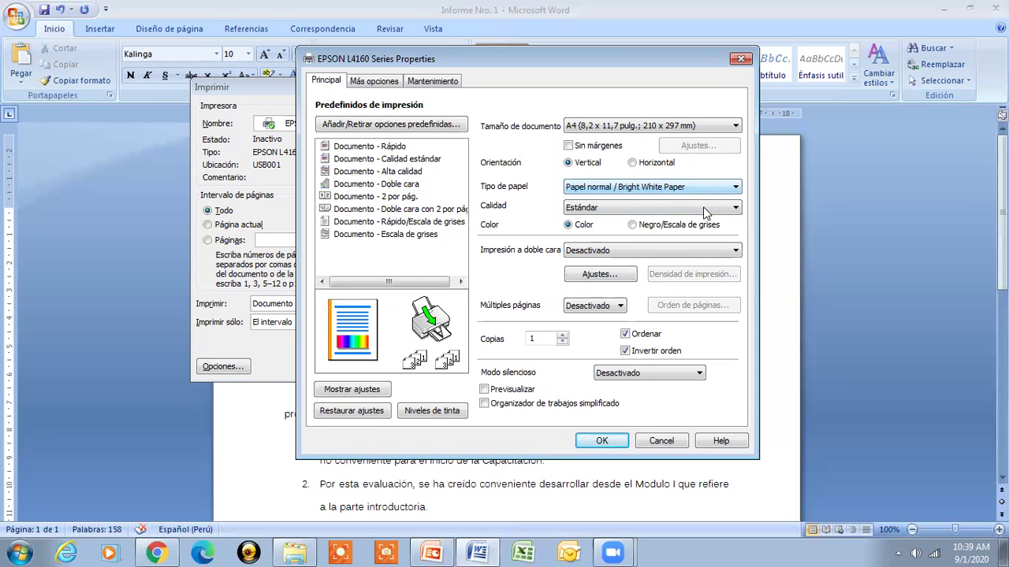
Switch printing to Negro/Escala de grises, keeping Estándar quality and the paper type unchanged.
click(737, 208)
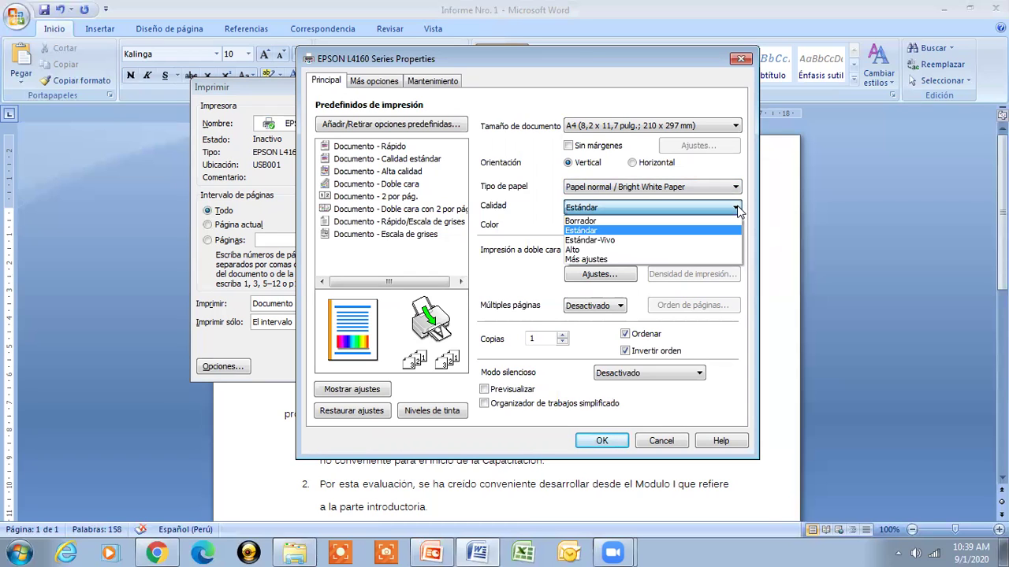
click(737, 208)
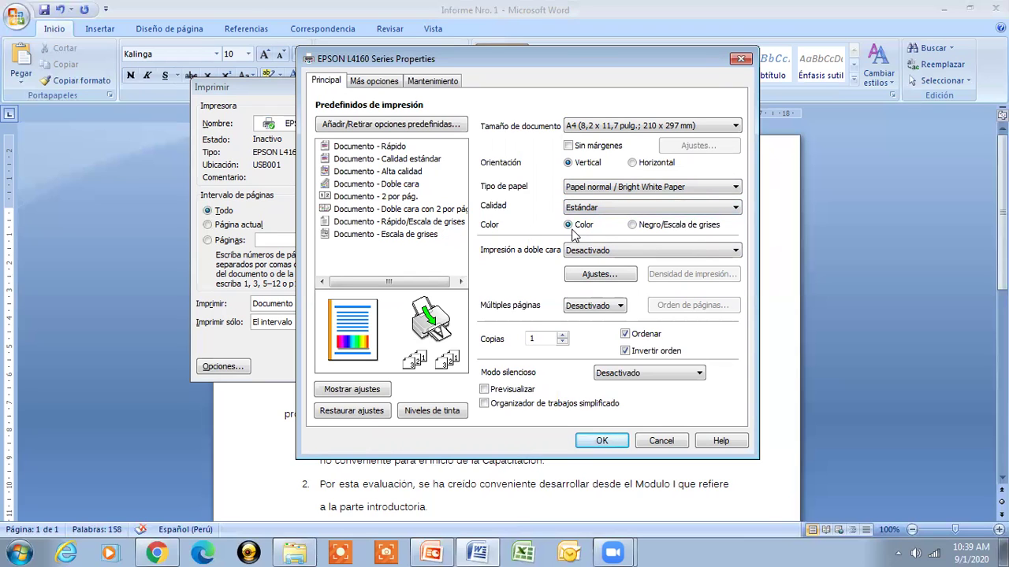
click(632, 226)
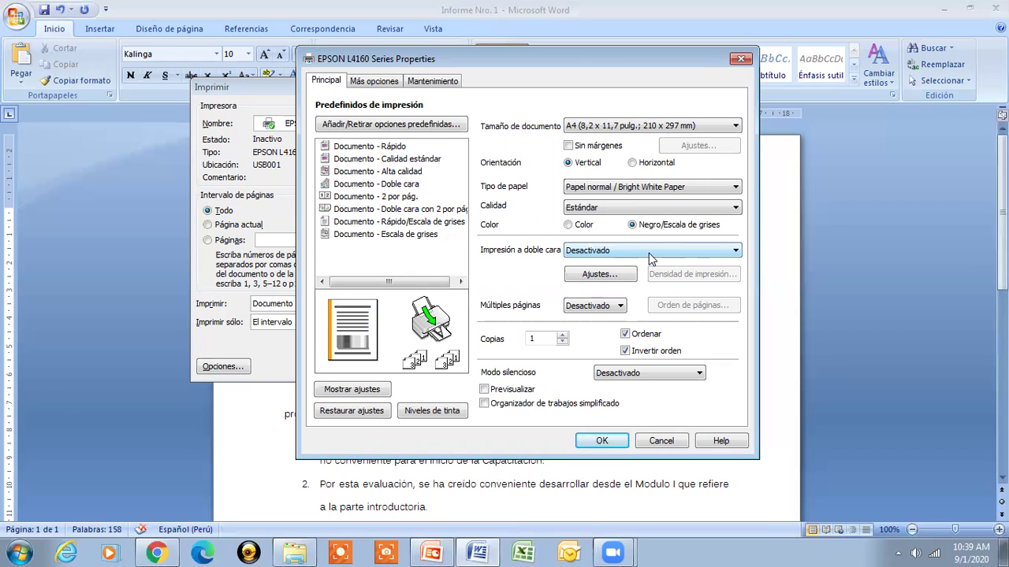
click(735, 191)
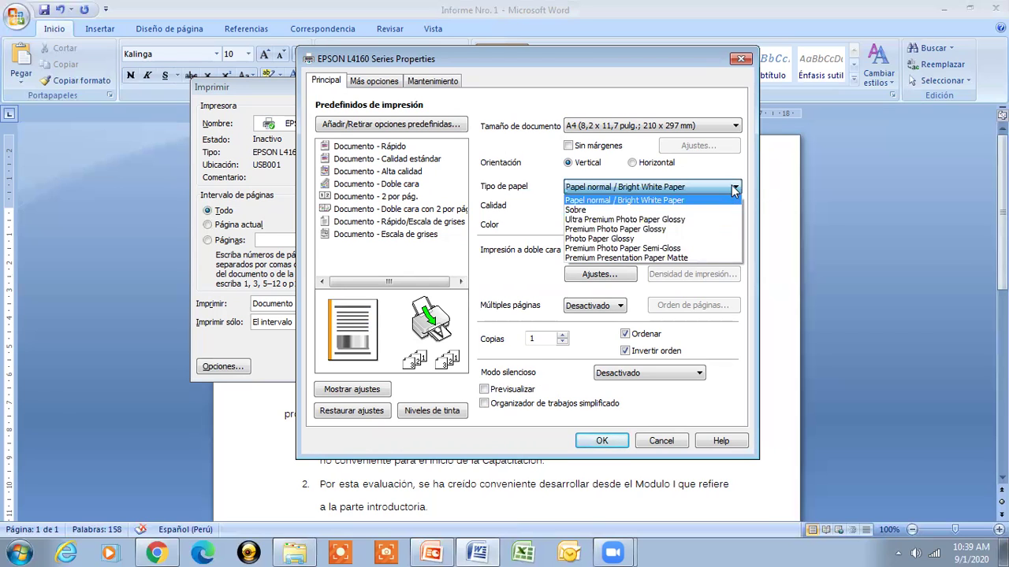
click(733, 191)
click(737, 207)
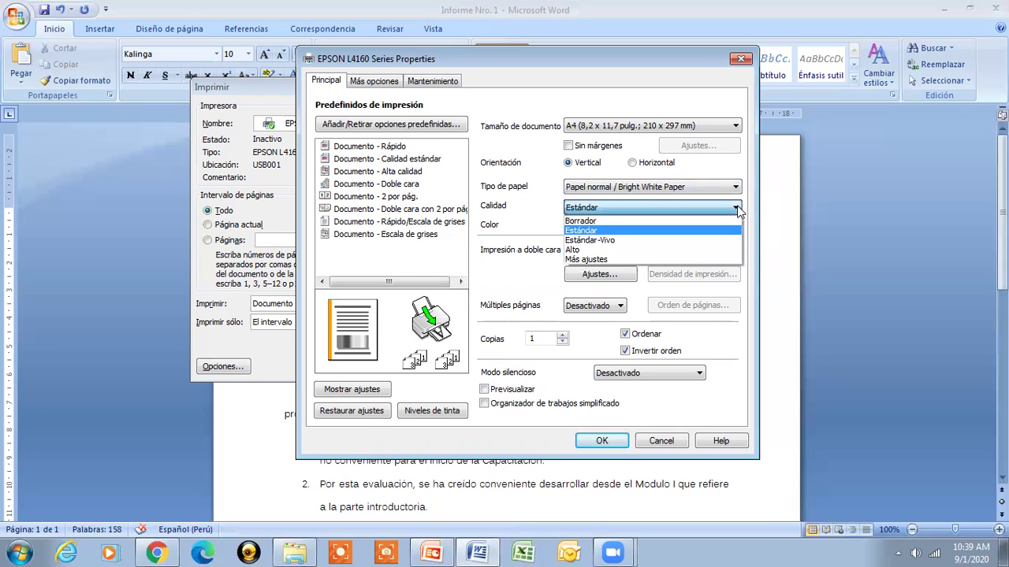
Change the EPSON L4160 print quality from Estándar to Borrador.
click(703, 221)
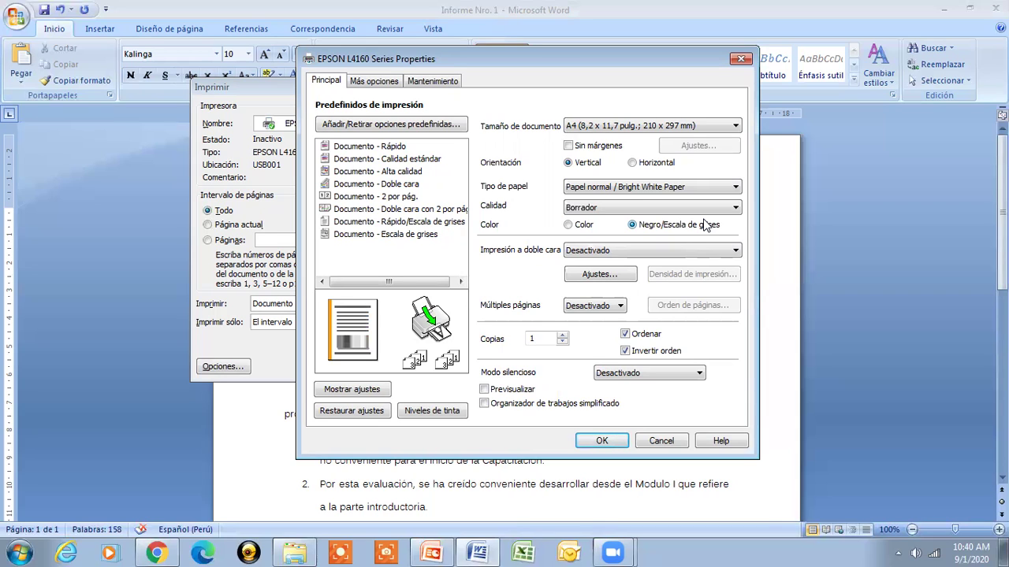
click(736, 208)
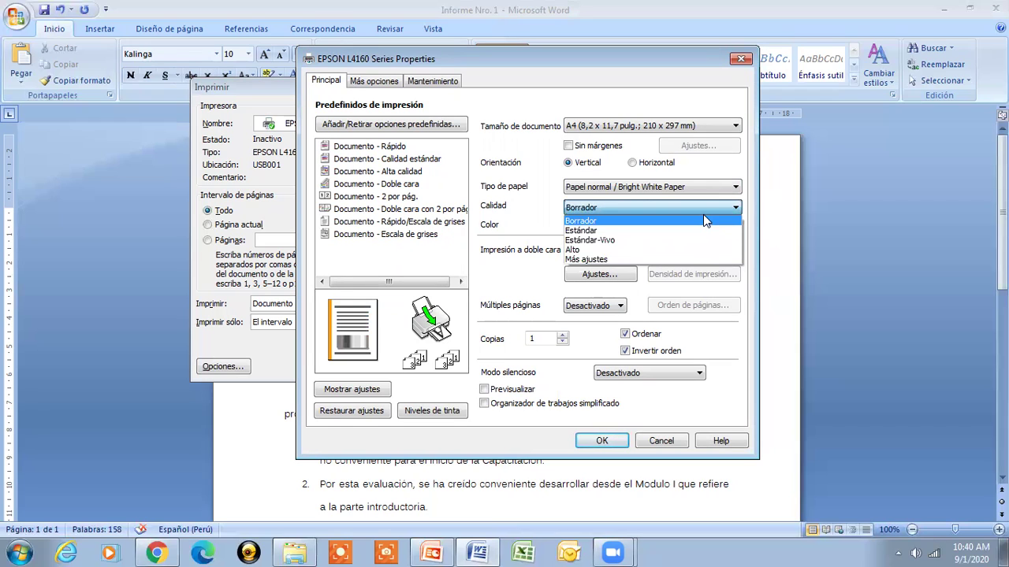
click(721, 222)
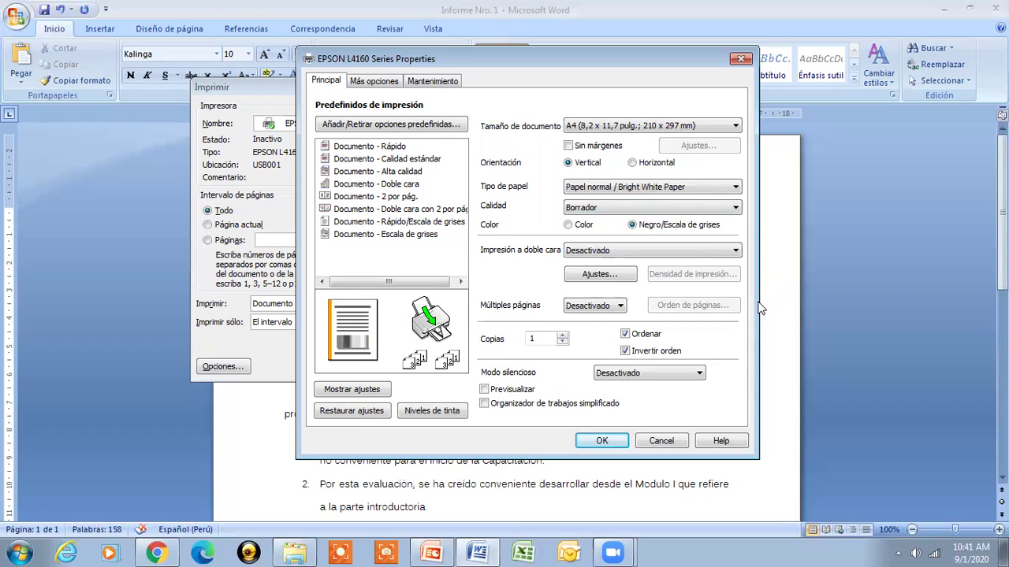
double_click(561, 337)
double_click(562, 342)
click(369, 83)
click(426, 82)
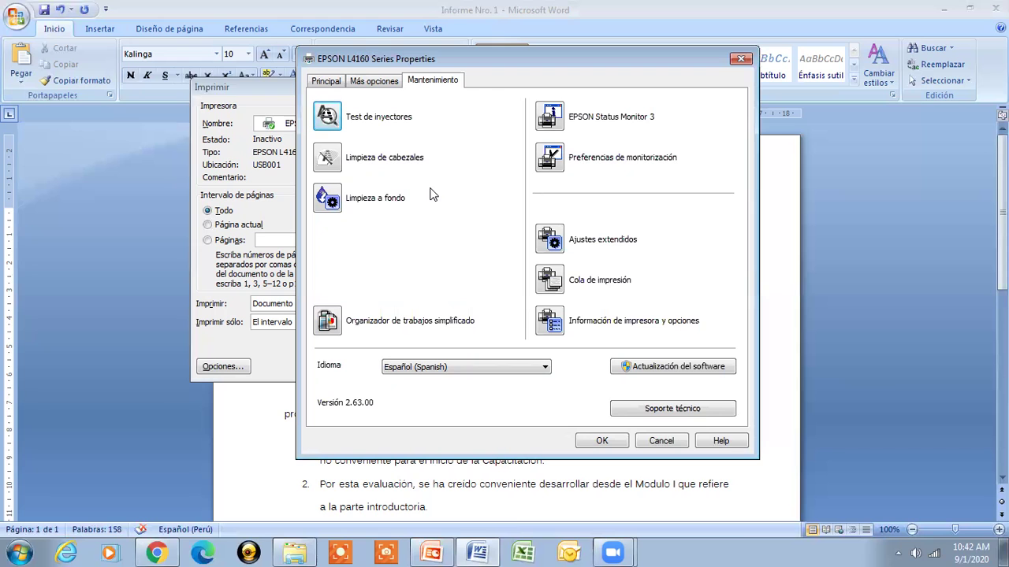
click(327, 81)
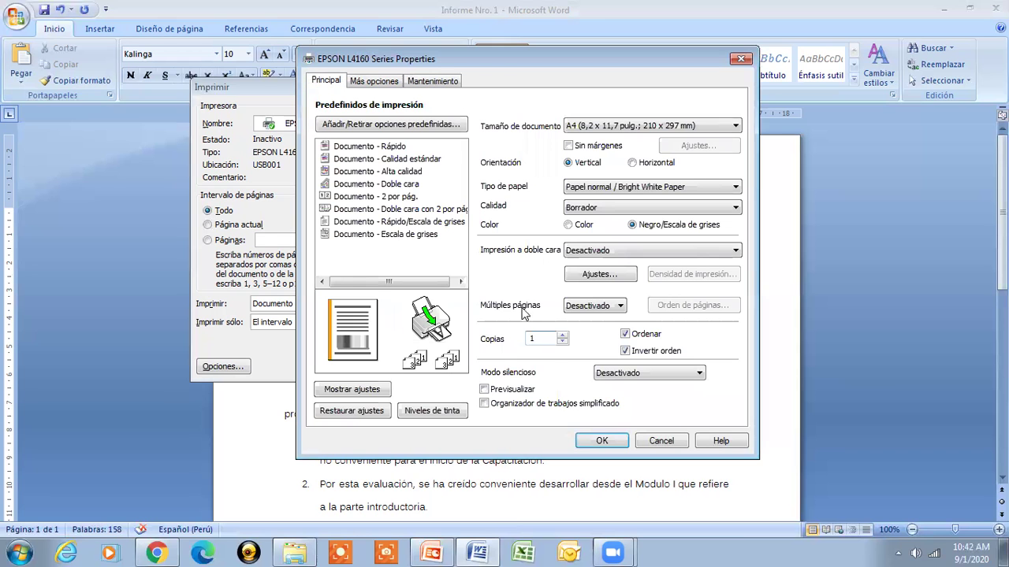
Accept the EPSON L4160 Series Properties with OK to return to Imprimir.
click(599, 441)
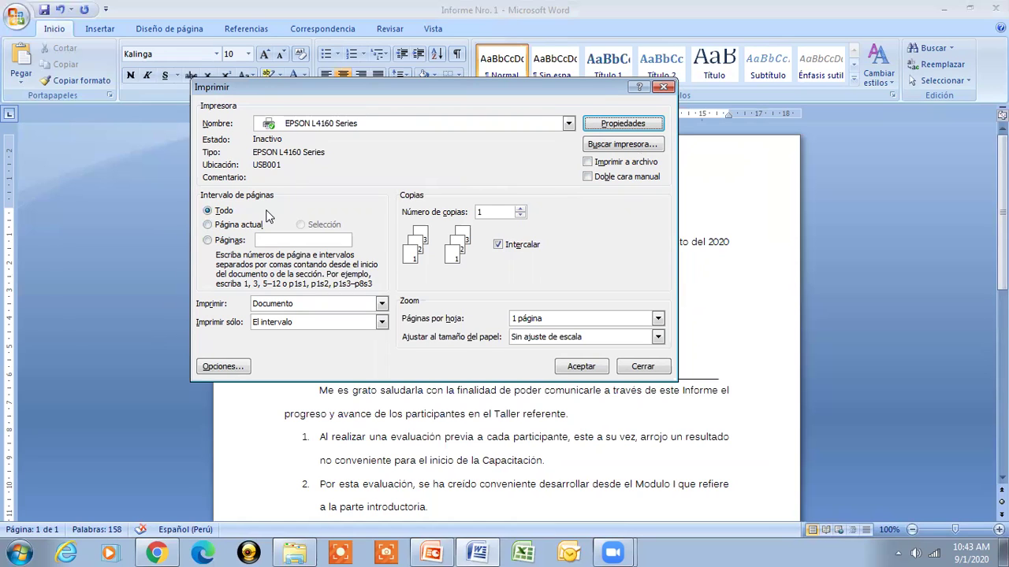
Switch the page range from Todo to Páginas, briefly trying Página actual.
click(238, 227)
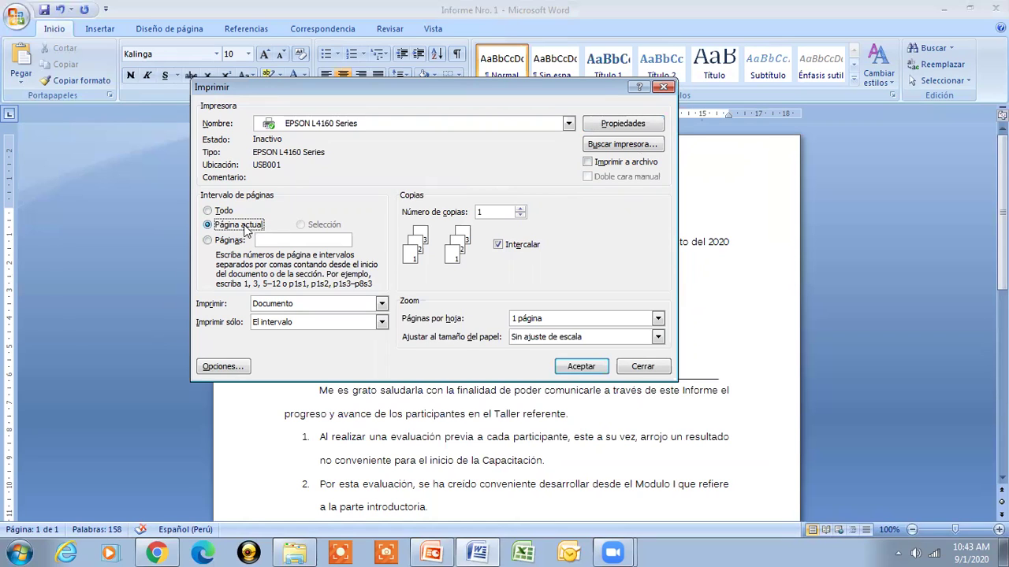
click(207, 239)
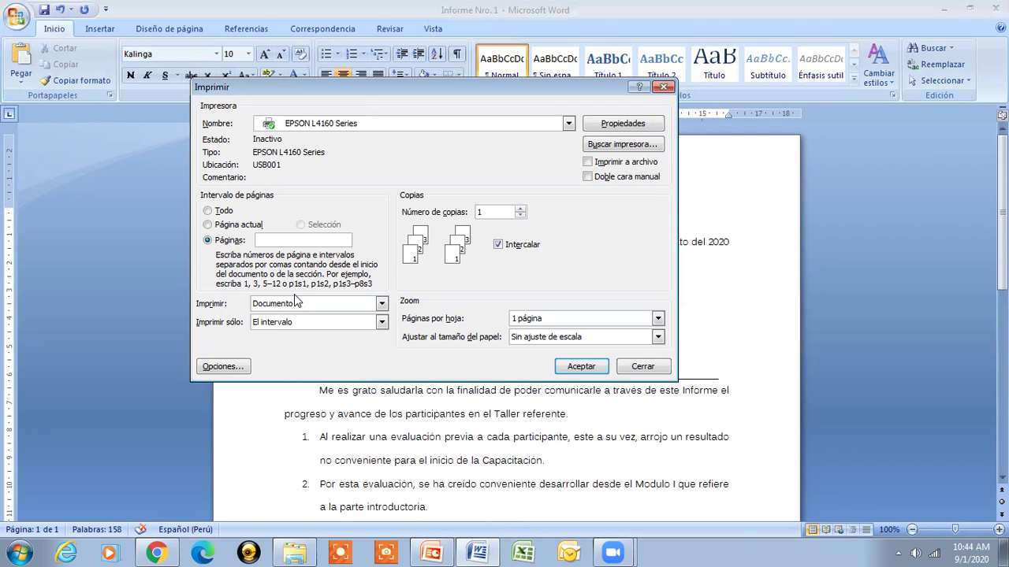
Enter and then clear pages 3,17,19, and raise the number of copies to 5.
text(3,17,19)
key(BackSpace)
key(BackSpace)
key(BackSpace)
key(BackSpace)
key(BackSpace)
key(BackSpace)
key(BackSpace)
click(521, 209)
click(521, 210)
click(520, 209)
click(381, 304)
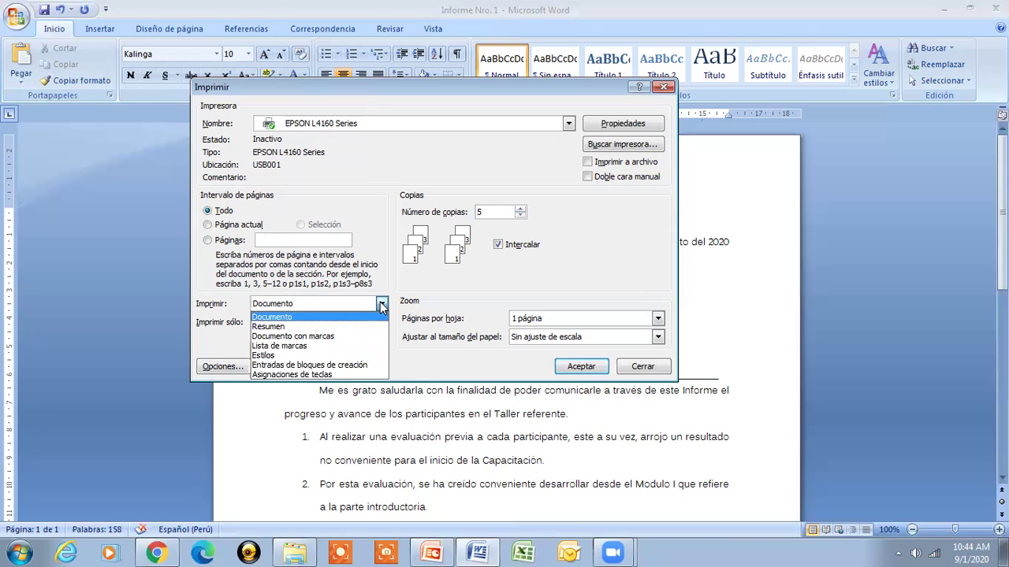
click(482, 296)
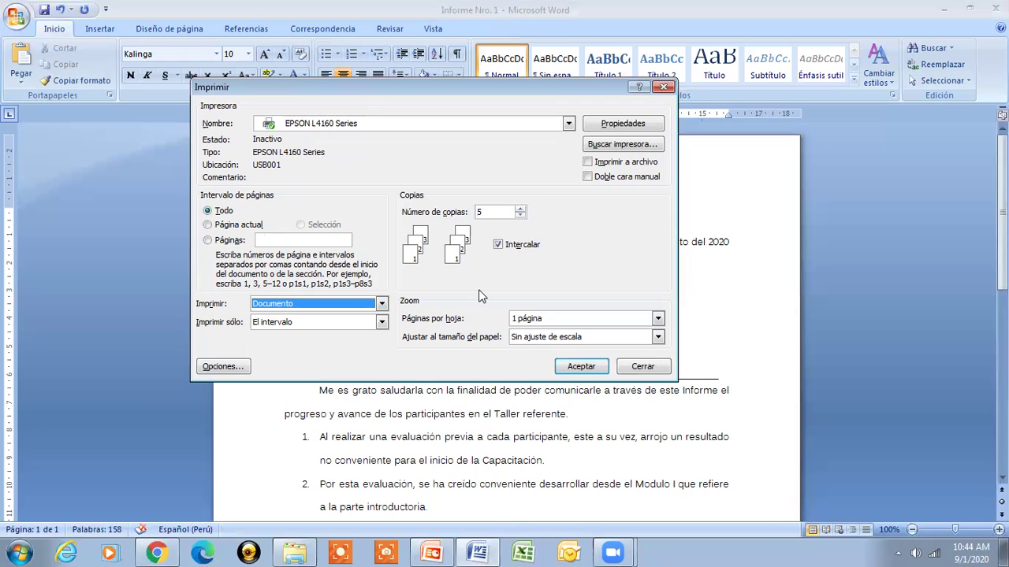
click(383, 322)
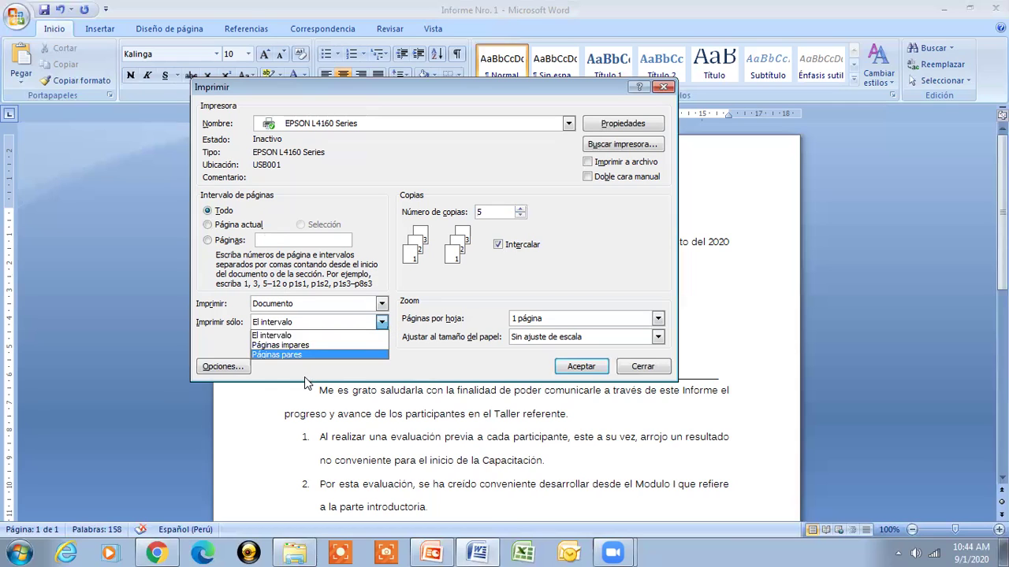
click(560, 281)
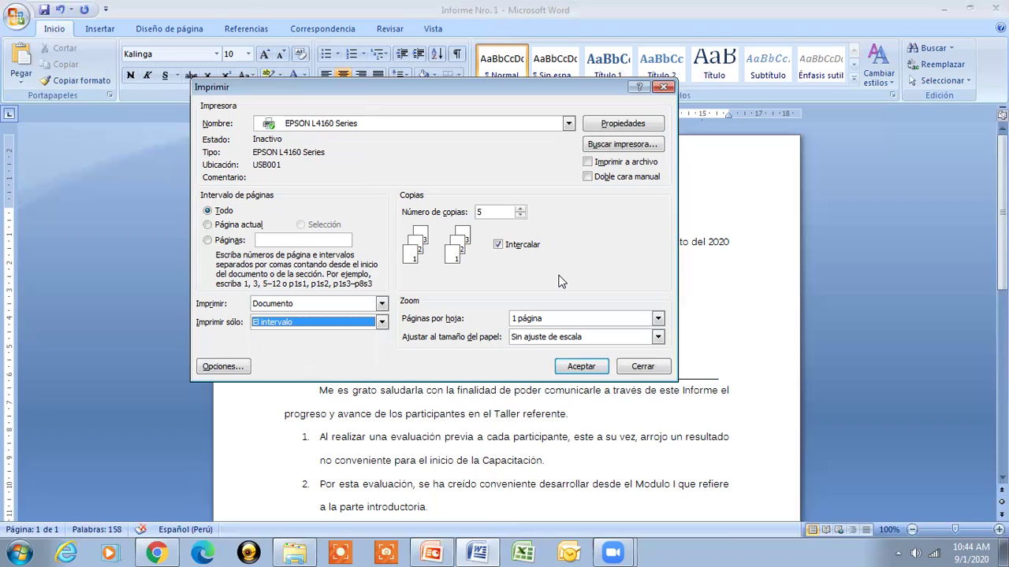
click(658, 320)
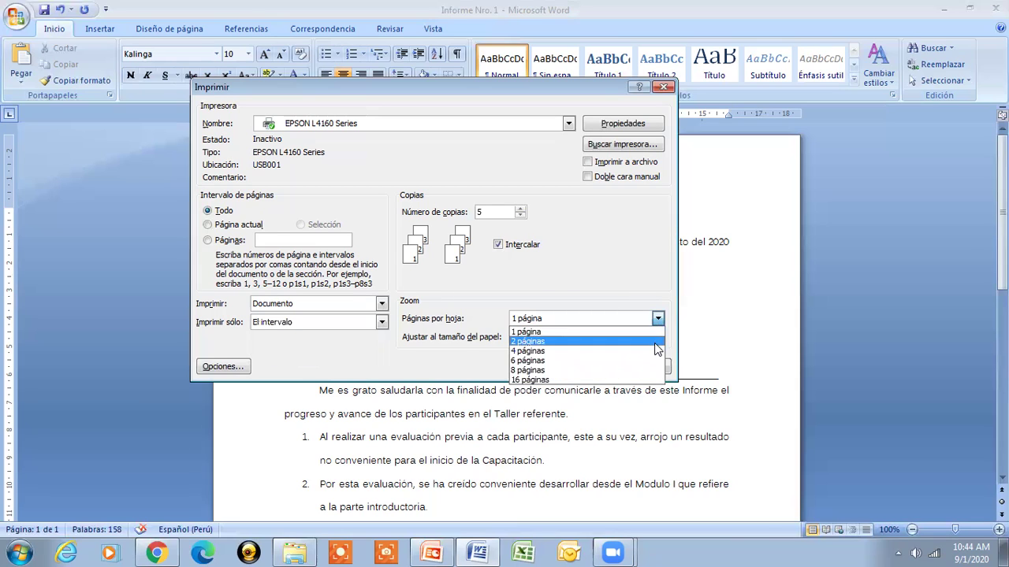
Leave pages per sheet and paper scaling unchanged, then reopen the EPSON L4160 properties.
click(603, 278)
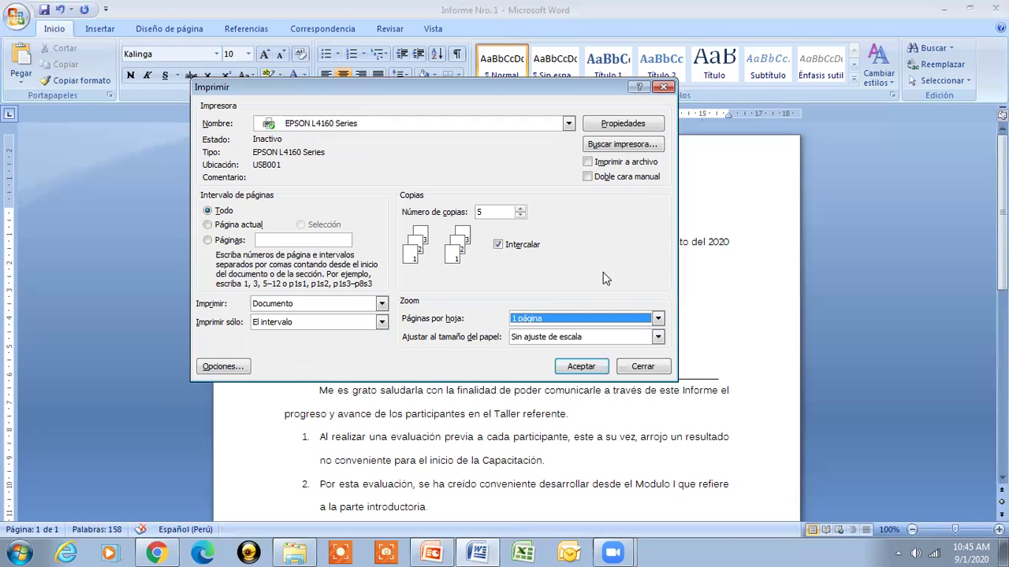
click(659, 337)
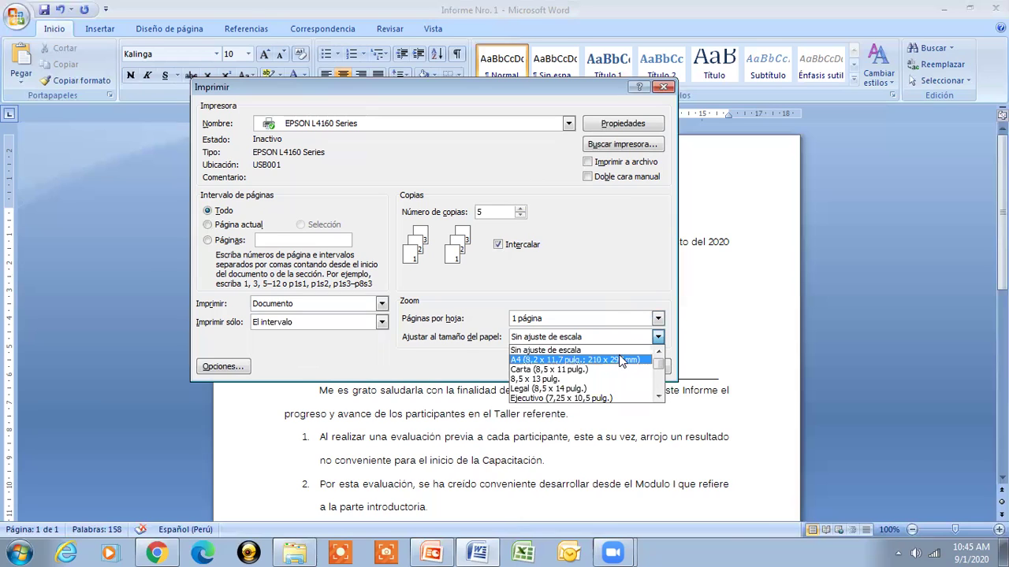
click(631, 272)
click(626, 127)
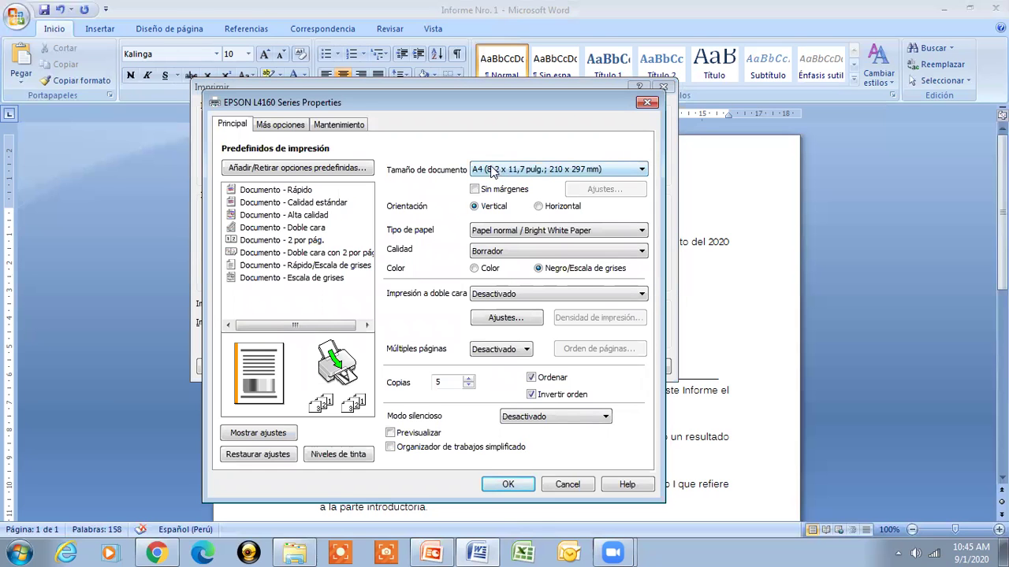
Confirm the printer settings, print Informe Nro. 1, then close it without saving.
click(509, 484)
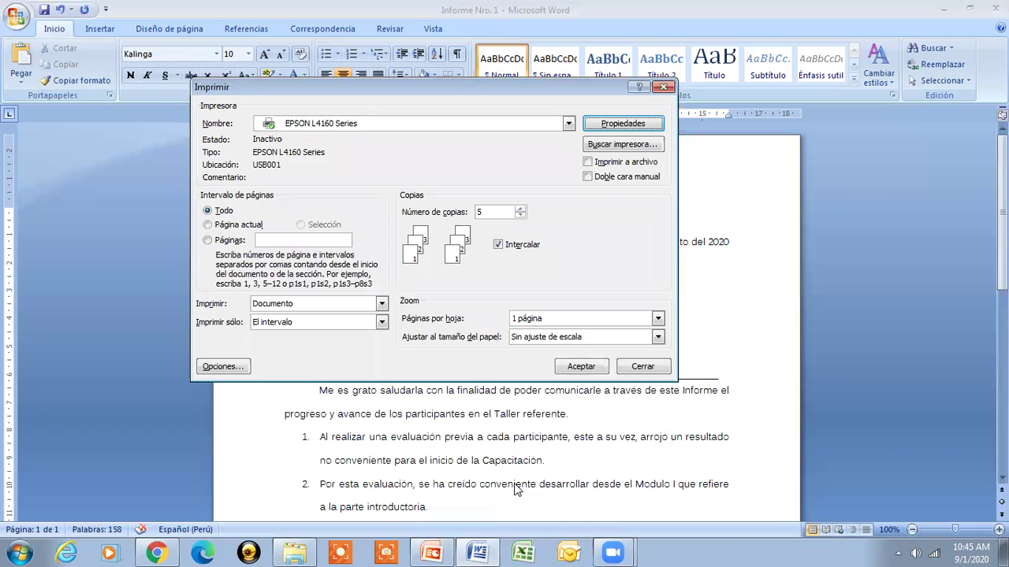
click(582, 368)
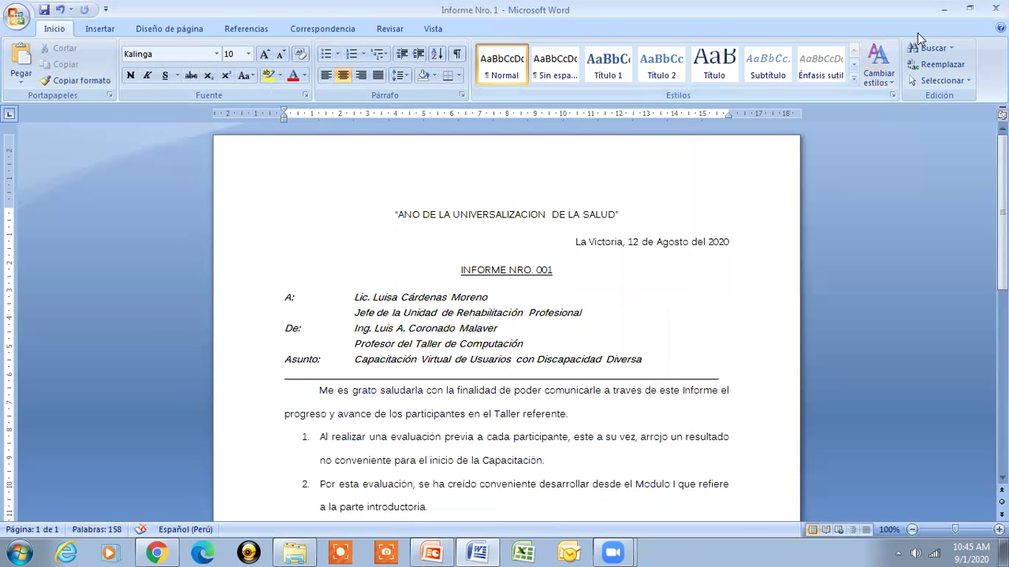
click(995, 8)
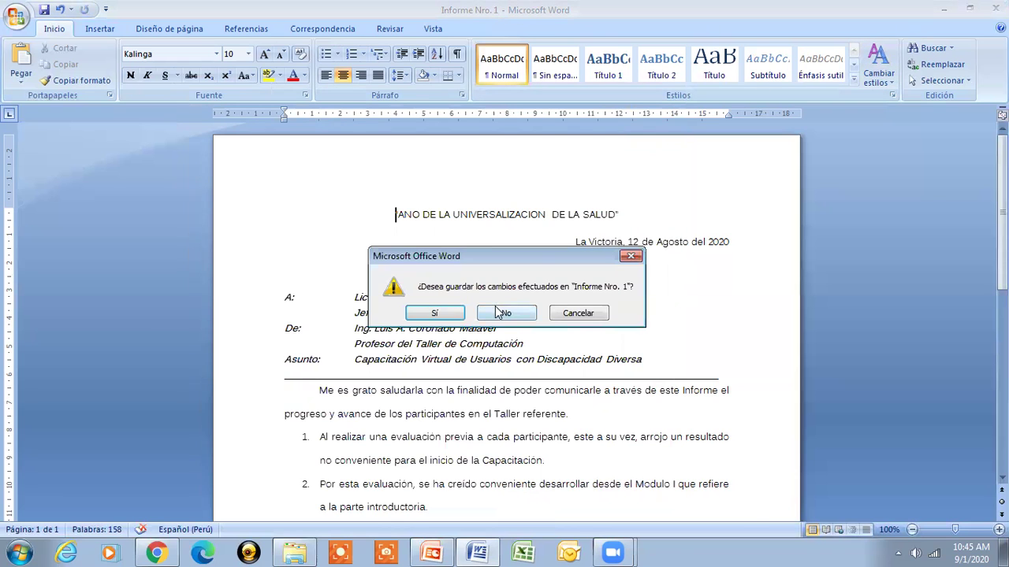
click(504, 313)
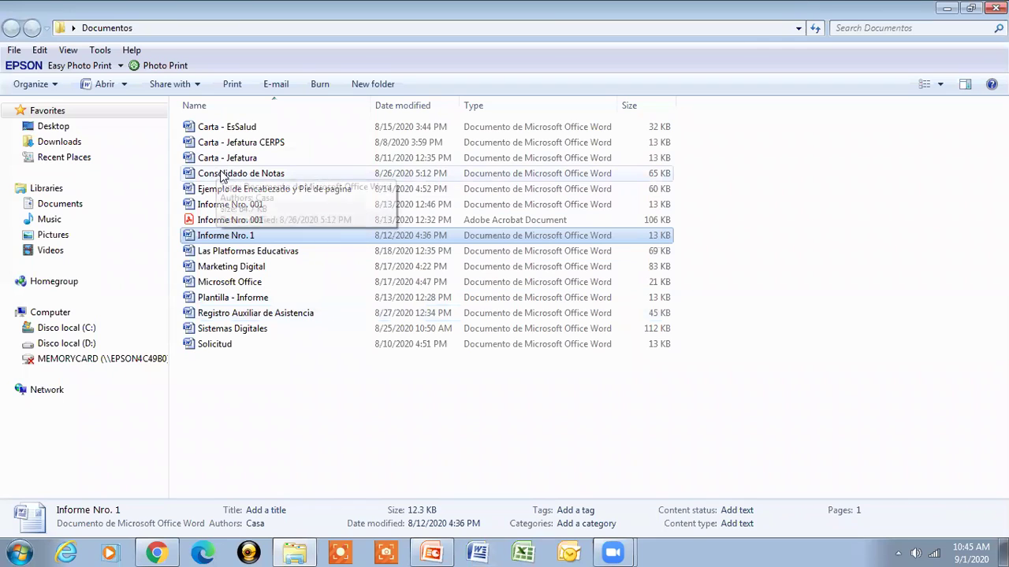
Select the Carta - Jefatura file in the Documentos folder.
click(234, 158)
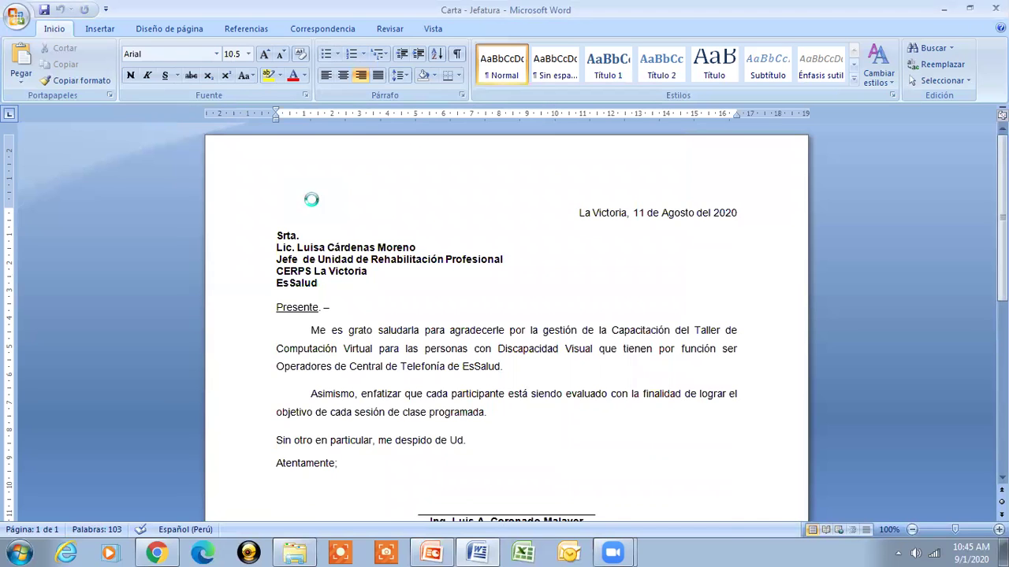
Give the EPSON L4160 A4 paper, Borrador quality and black/grayscale, then close print settings.
click(621, 125)
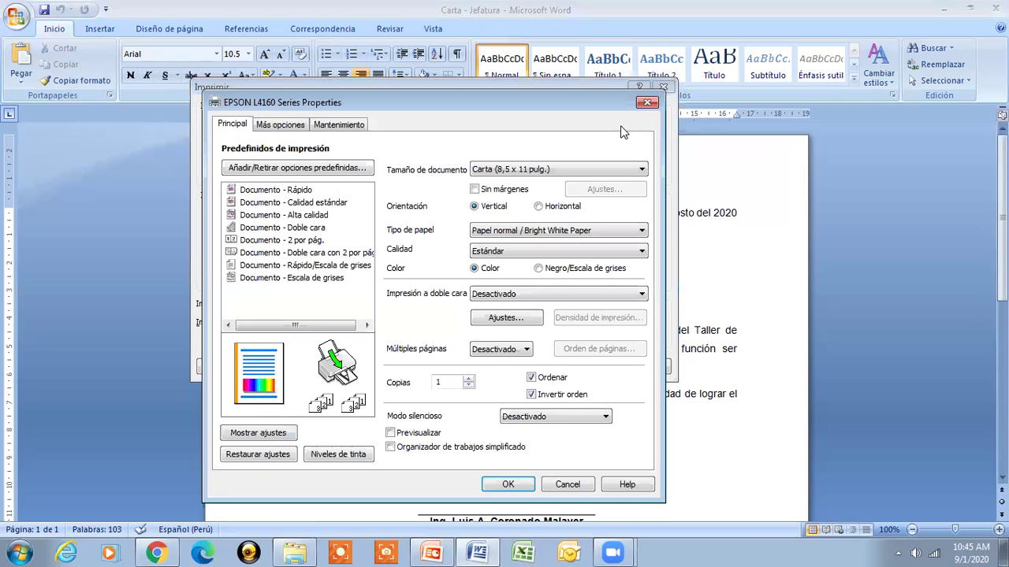
click(551, 168)
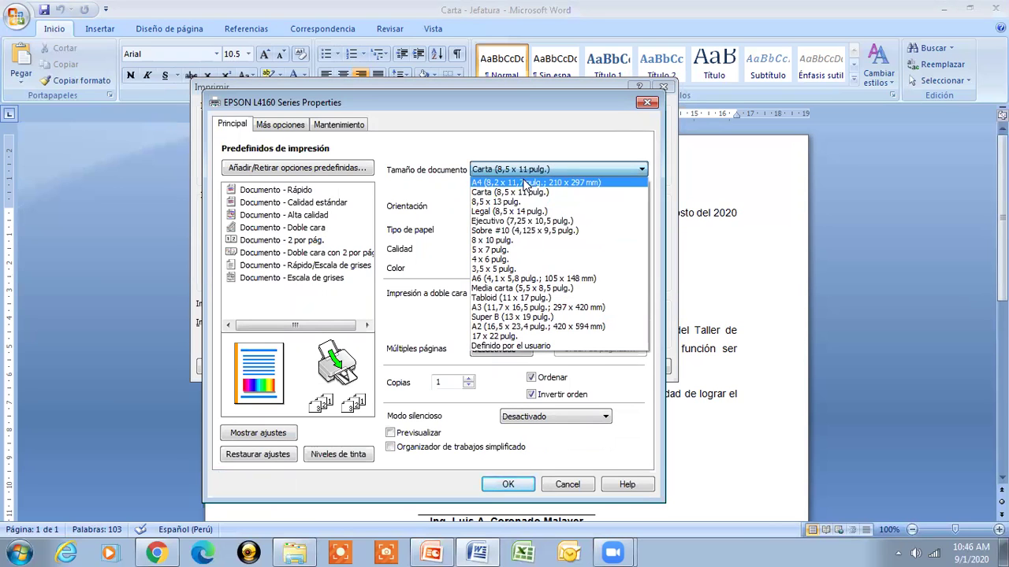
click(524, 180)
click(559, 251)
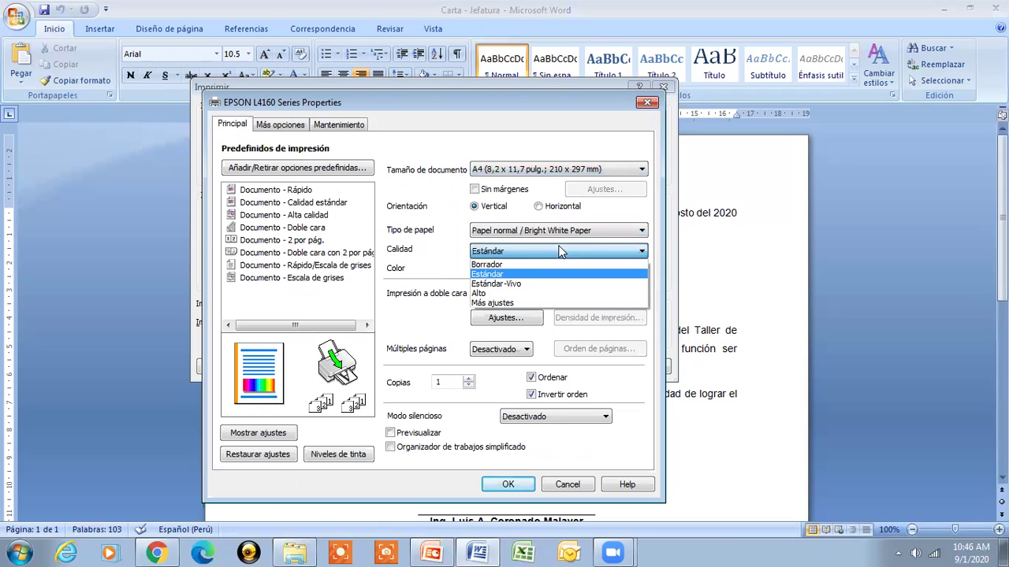
click(532, 267)
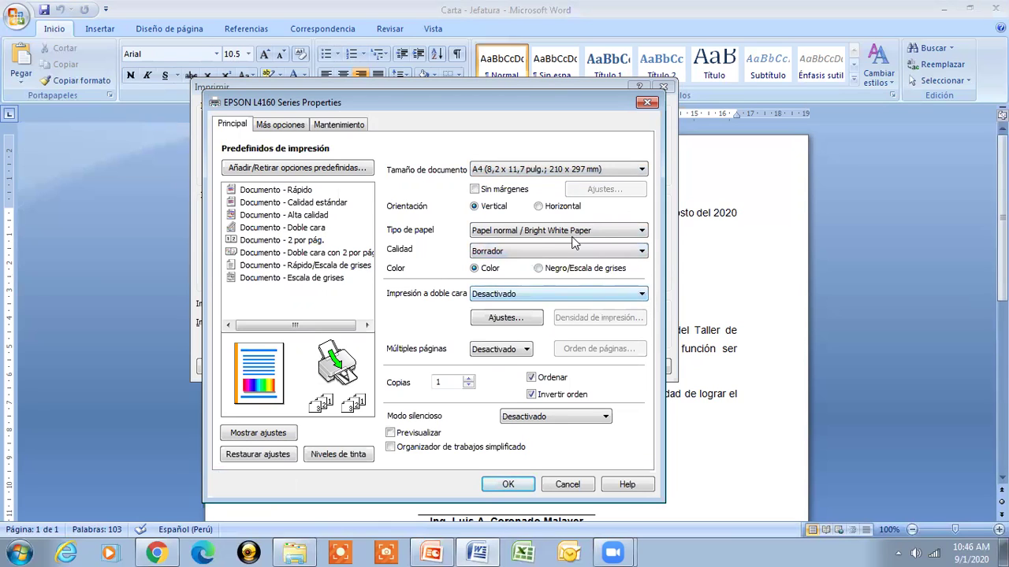
click(538, 268)
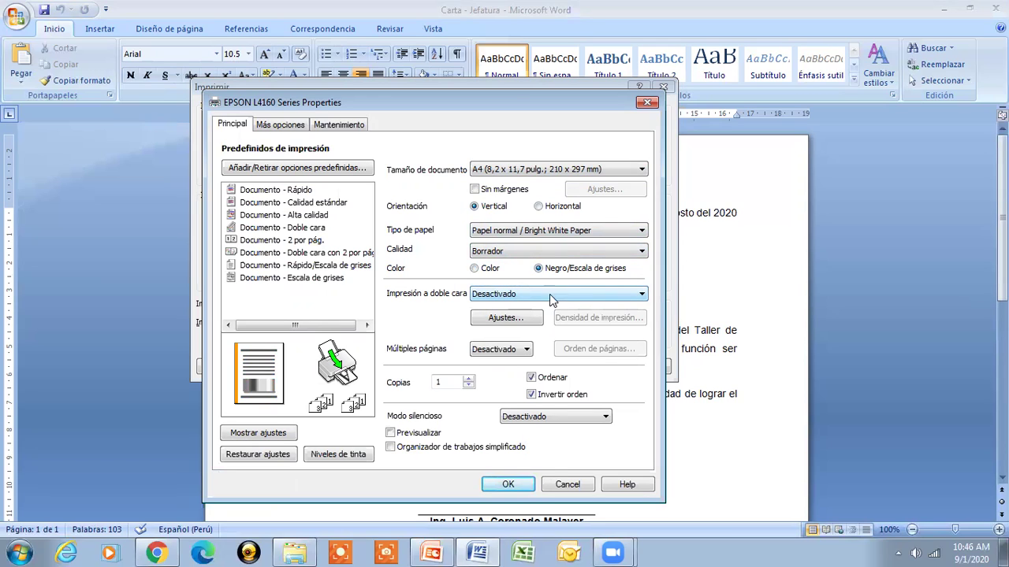
click(512, 483)
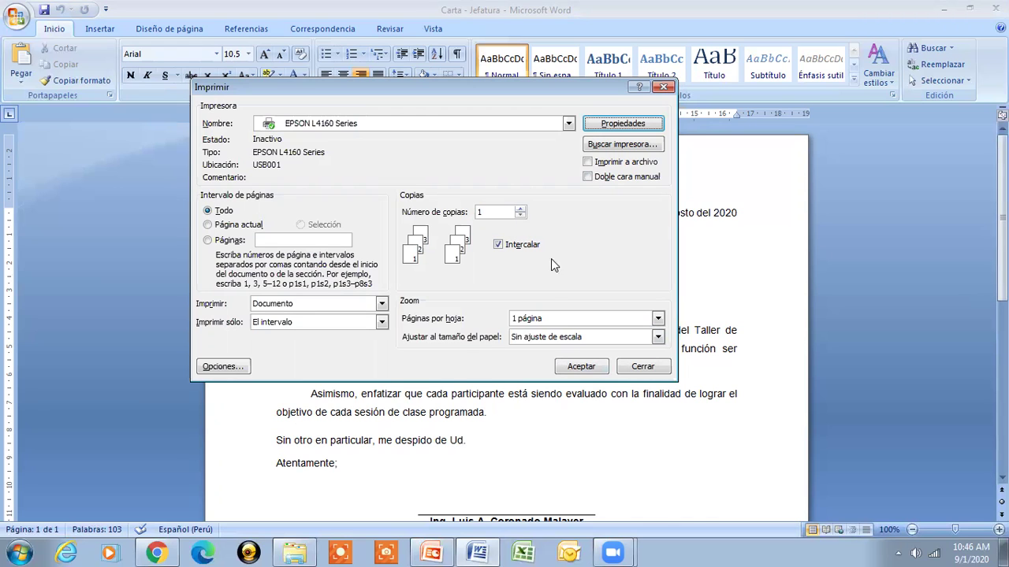
click(666, 368)
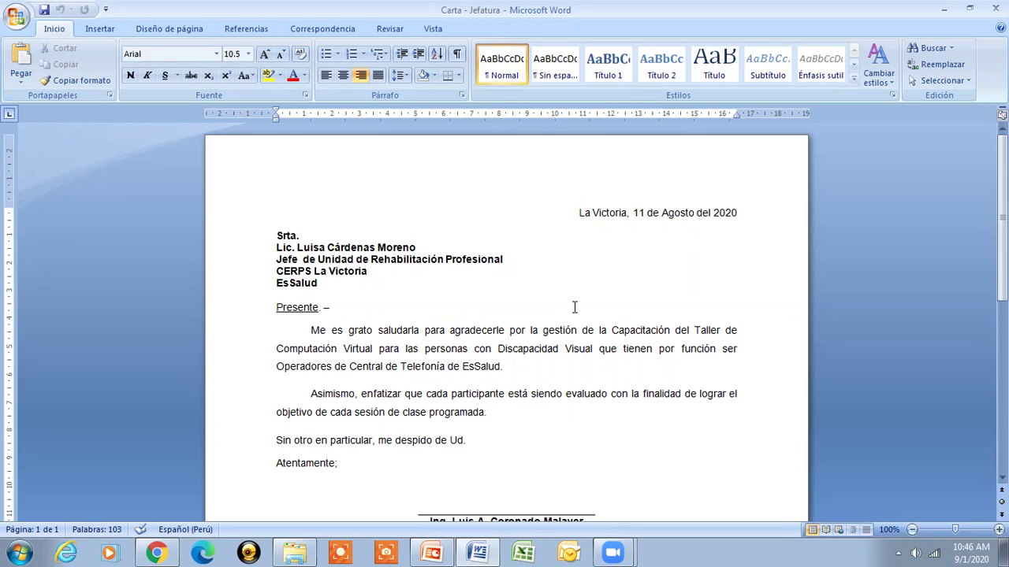
Preview the letter at 50% zoom and review its margin settings without changes.
click(11, 18)
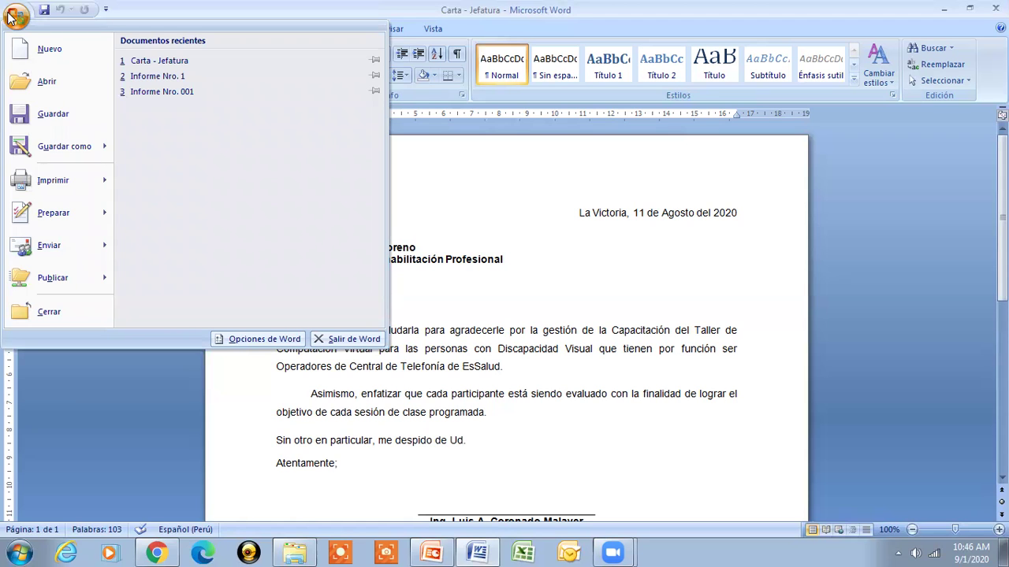
mouse_move(53, 180)
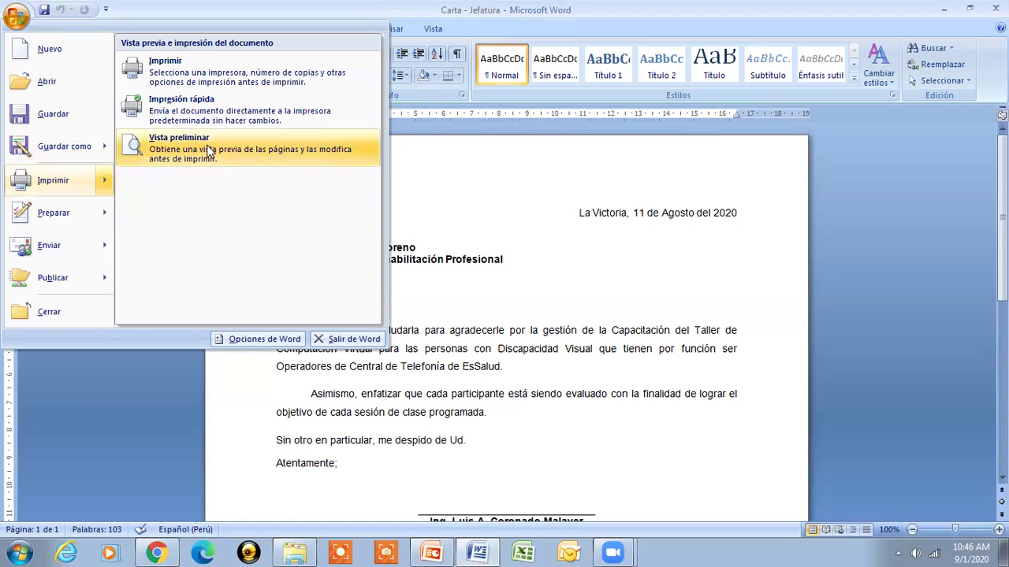
click(209, 148)
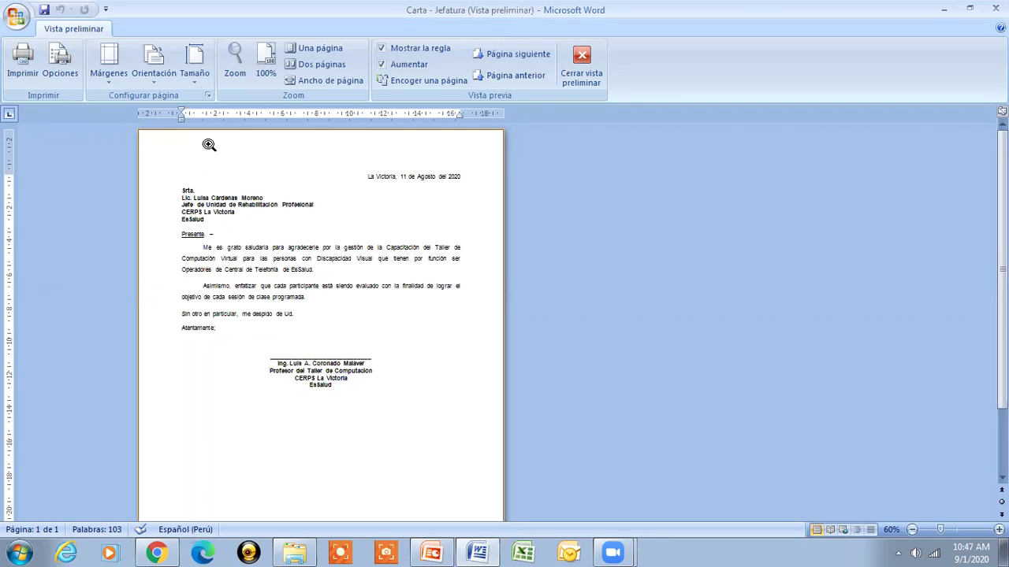
click(911, 529)
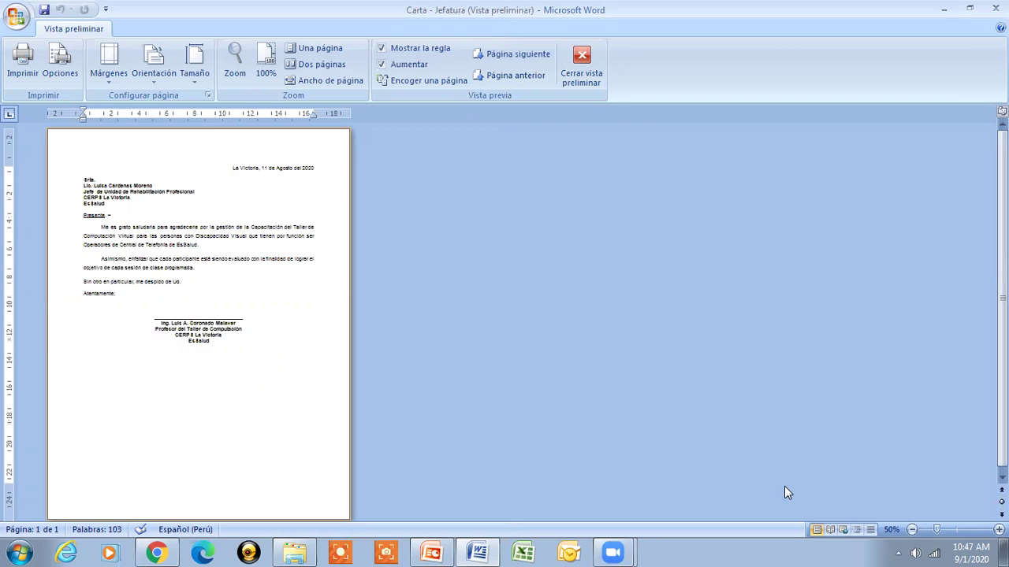
click(110, 79)
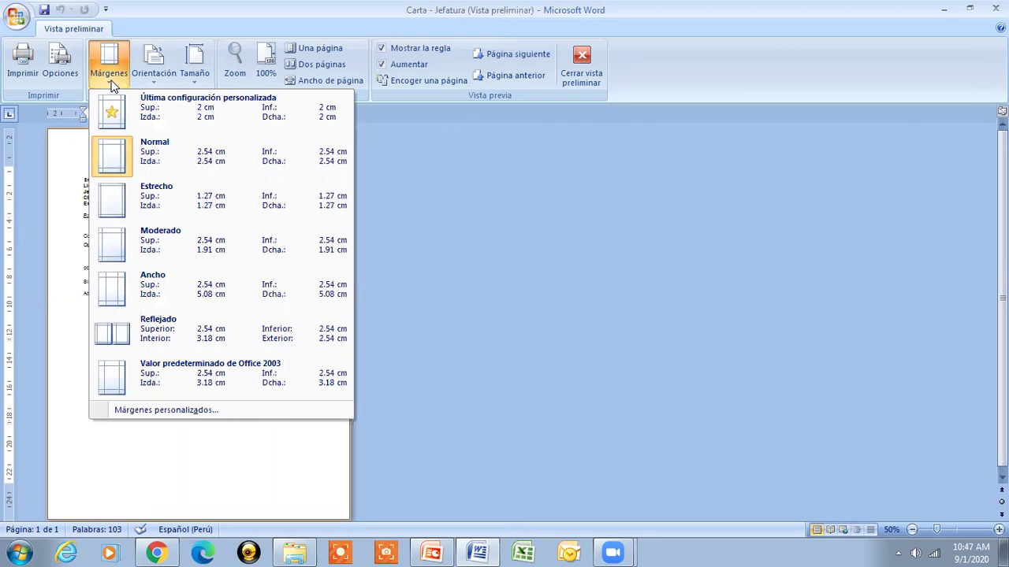
click(149, 410)
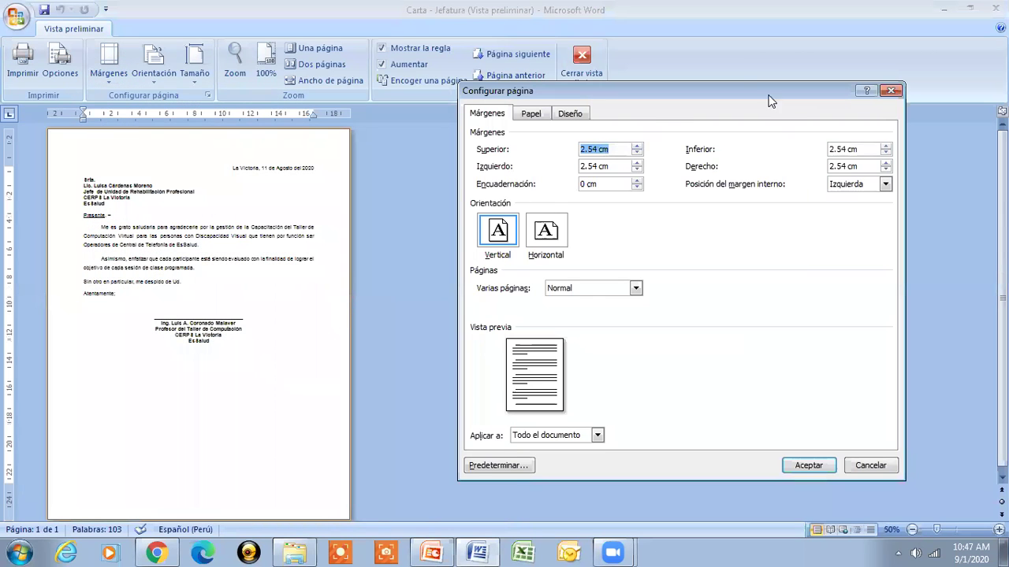
click(890, 91)
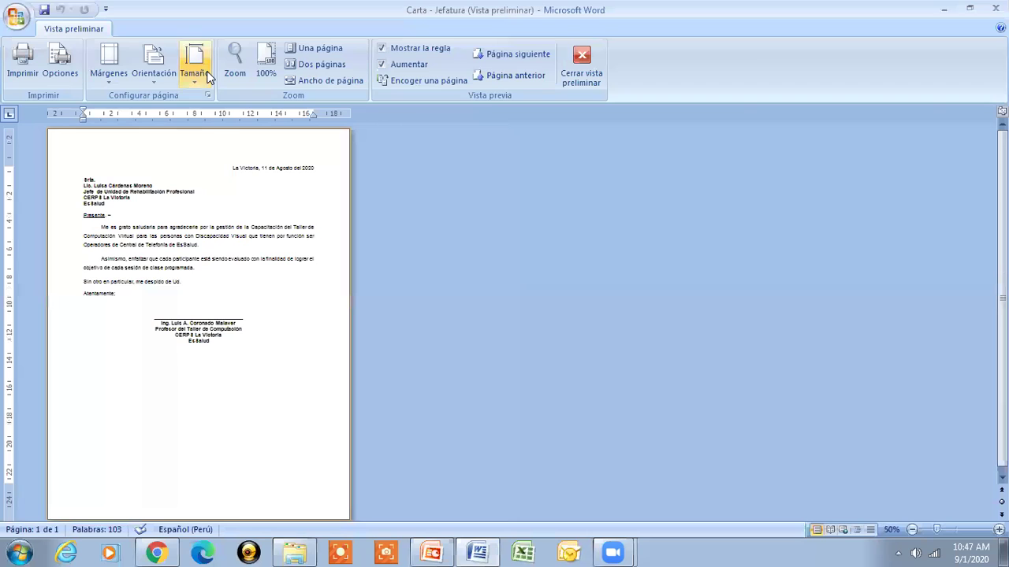
Check the orientation, change the page size to A4, and exit print preview.
click(161, 80)
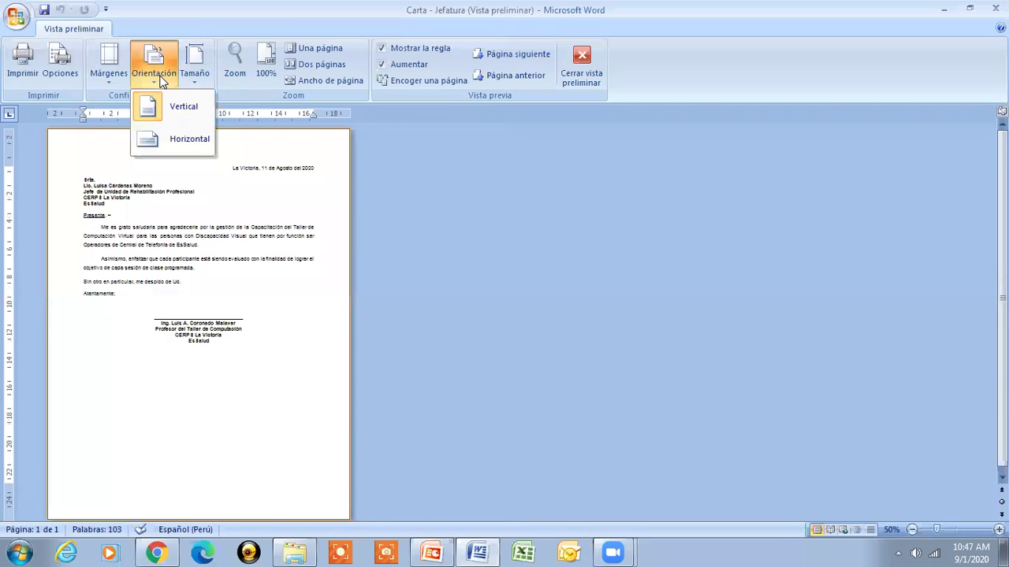
click(220, 9)
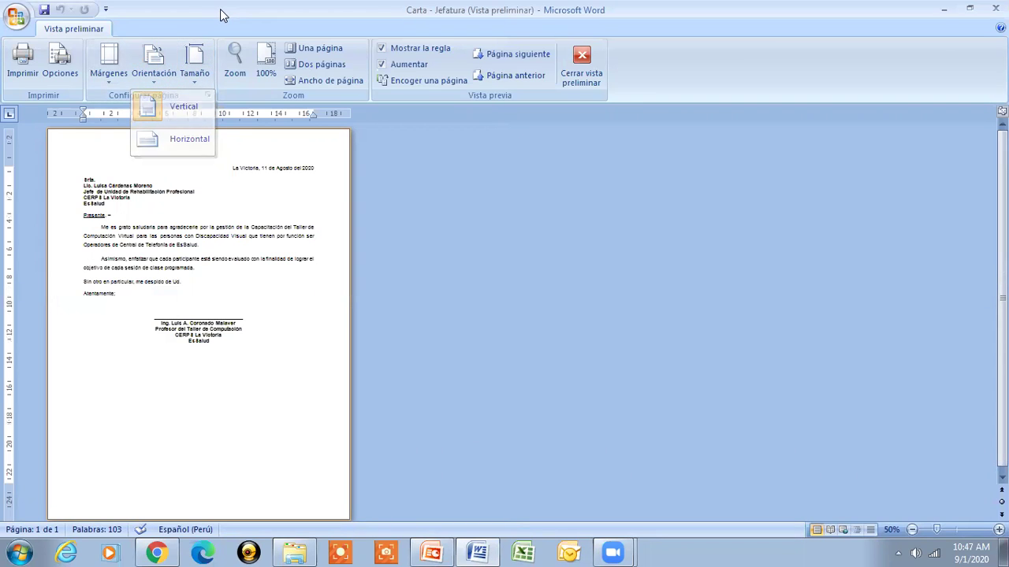
click(195, 74)
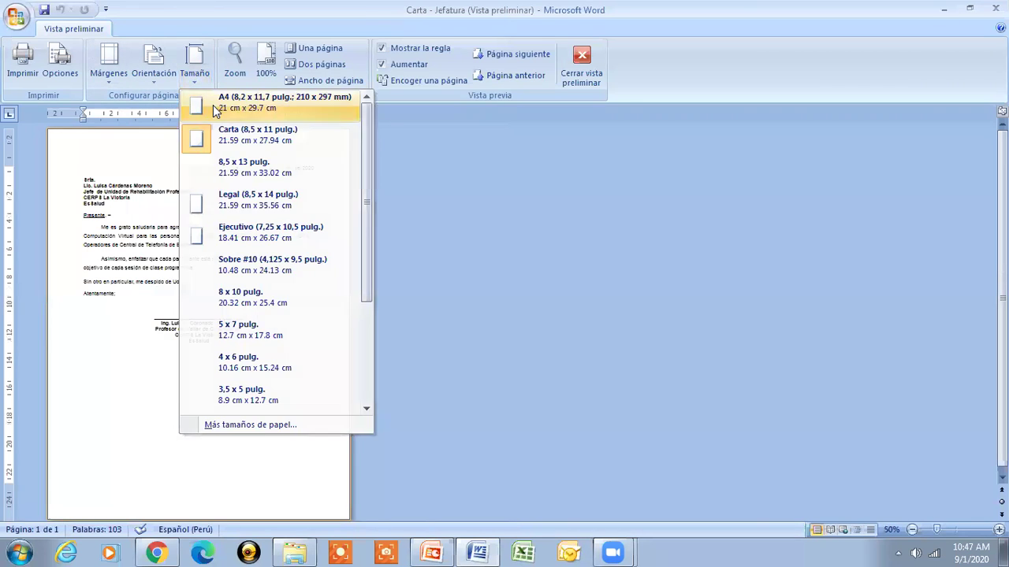
click(212, 105)
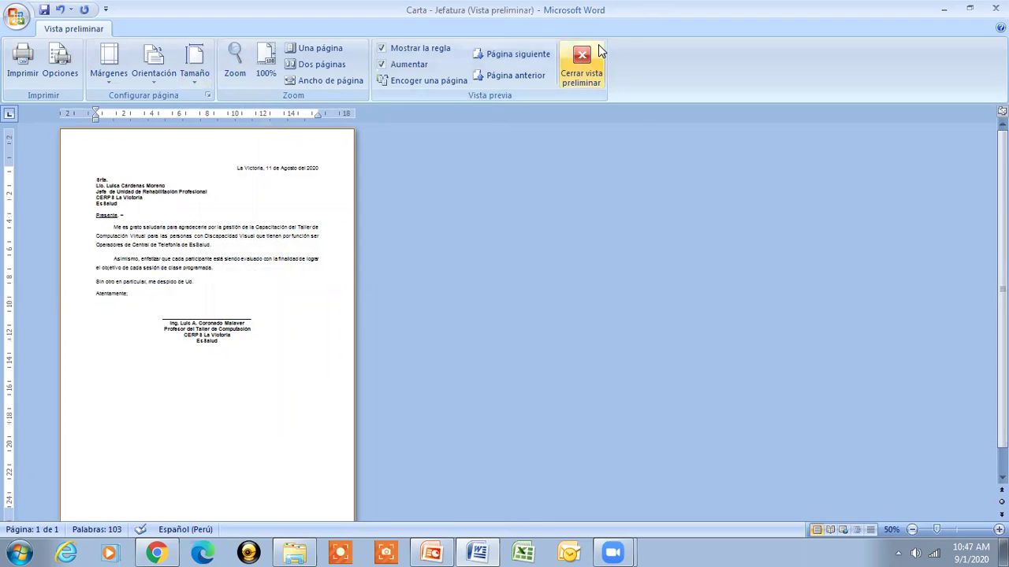
click(581, 65)
key(ctrl+p)
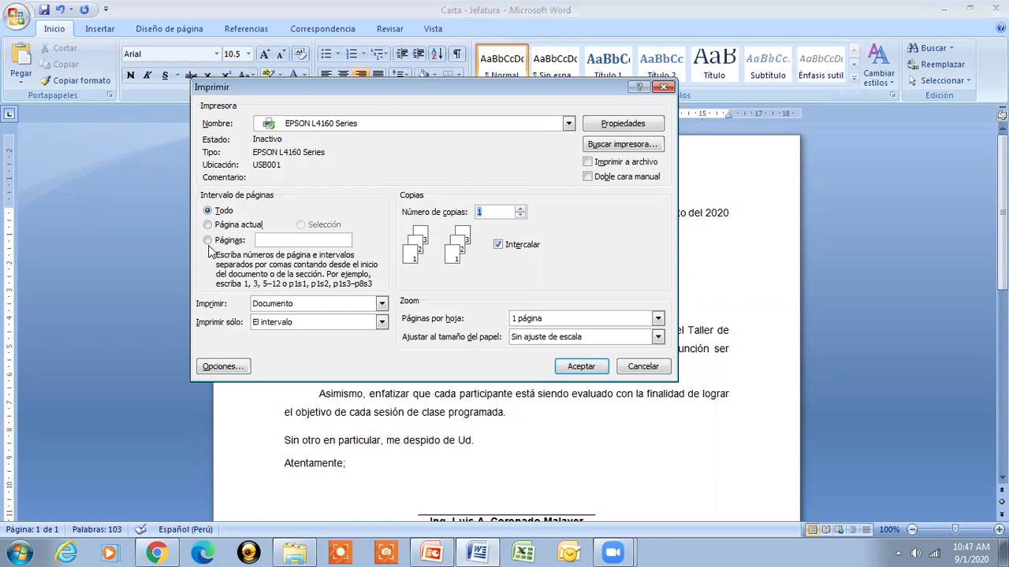
click(642, 369)
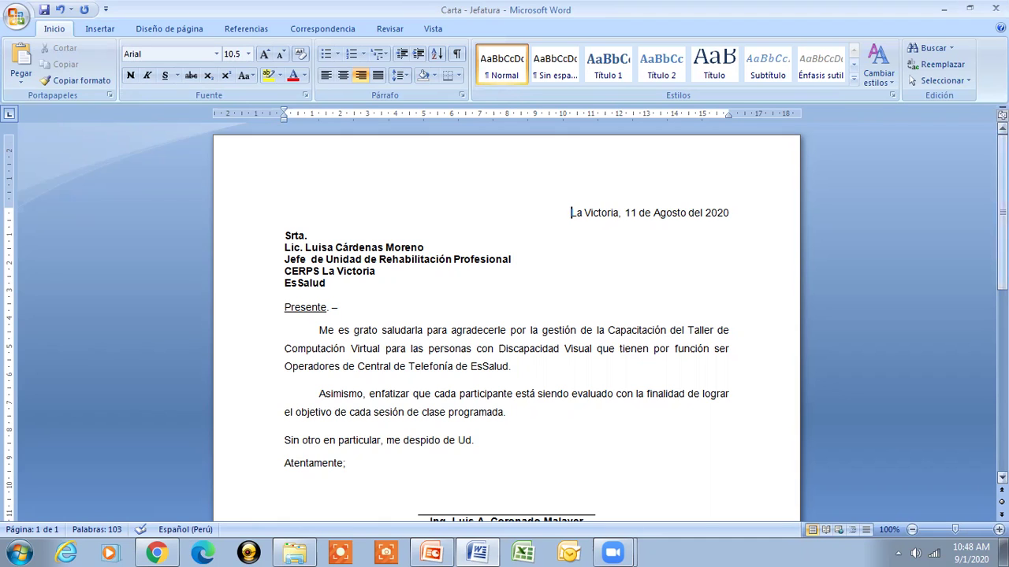
Close Carta - Jefatura without saving and minimize the Documentos folder window.
click(991, 9)
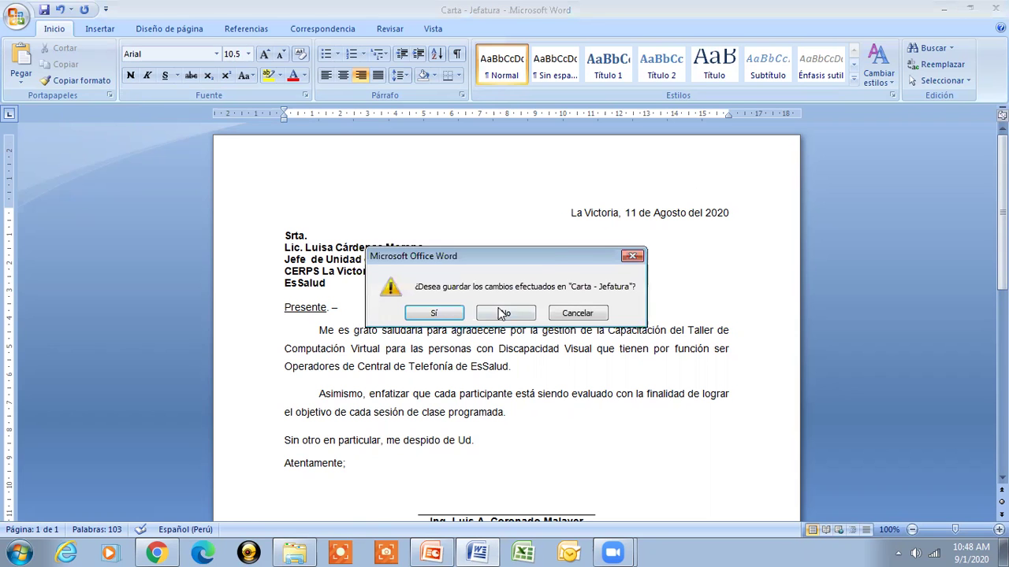
click(502, 314)
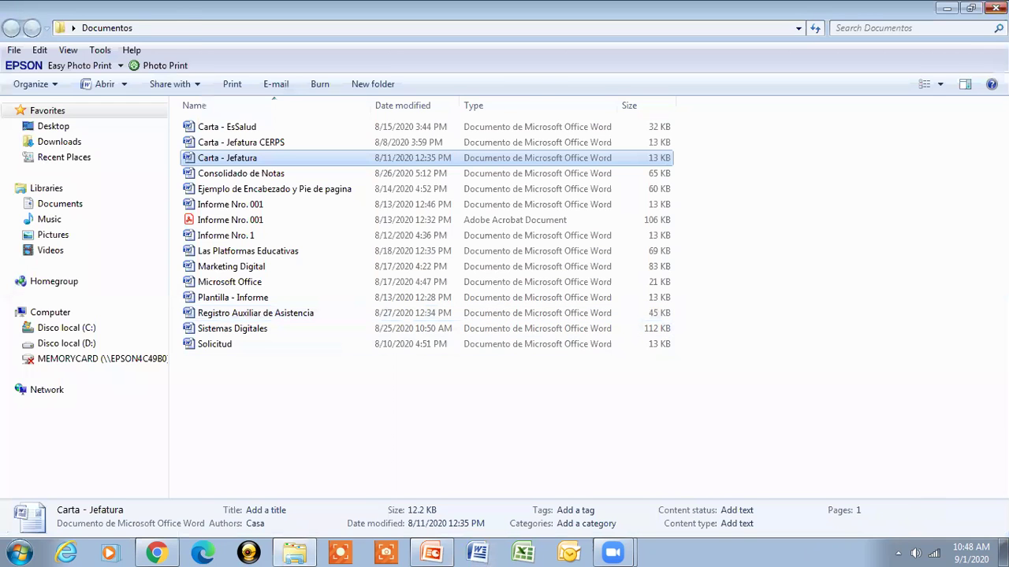
click(946, 8)
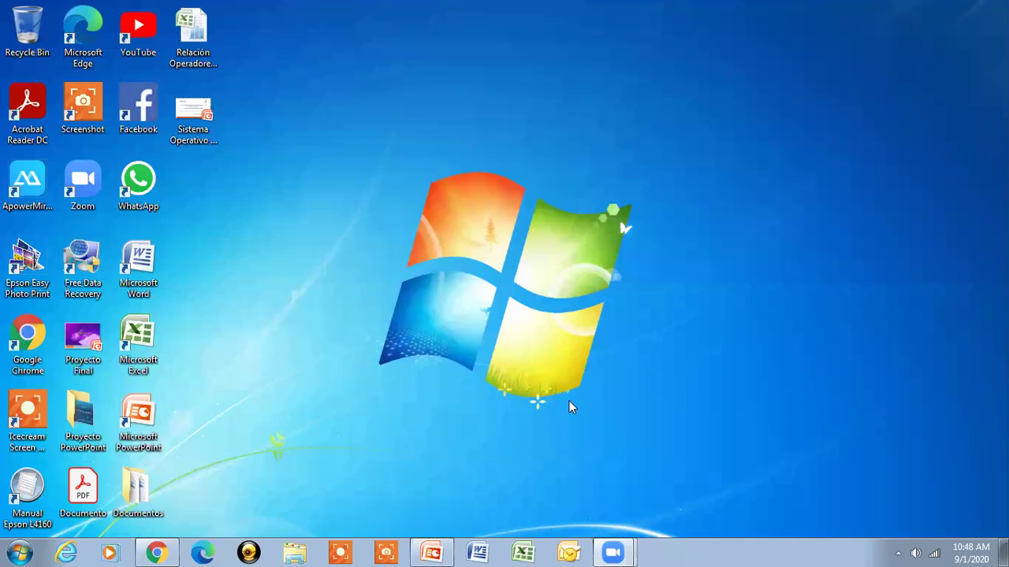